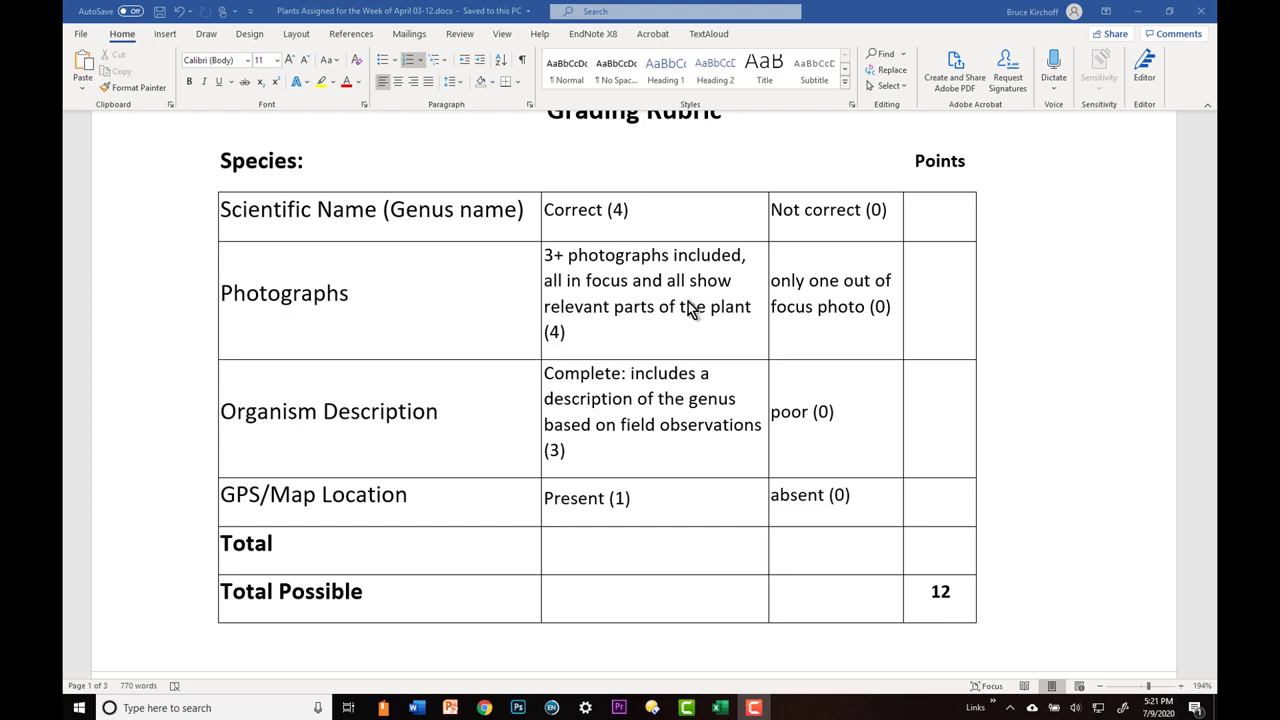
# Examine the weekly plant assignment's location details, campus map and table of assigned genera
pyautogui.scroll(-10, 690, 309)
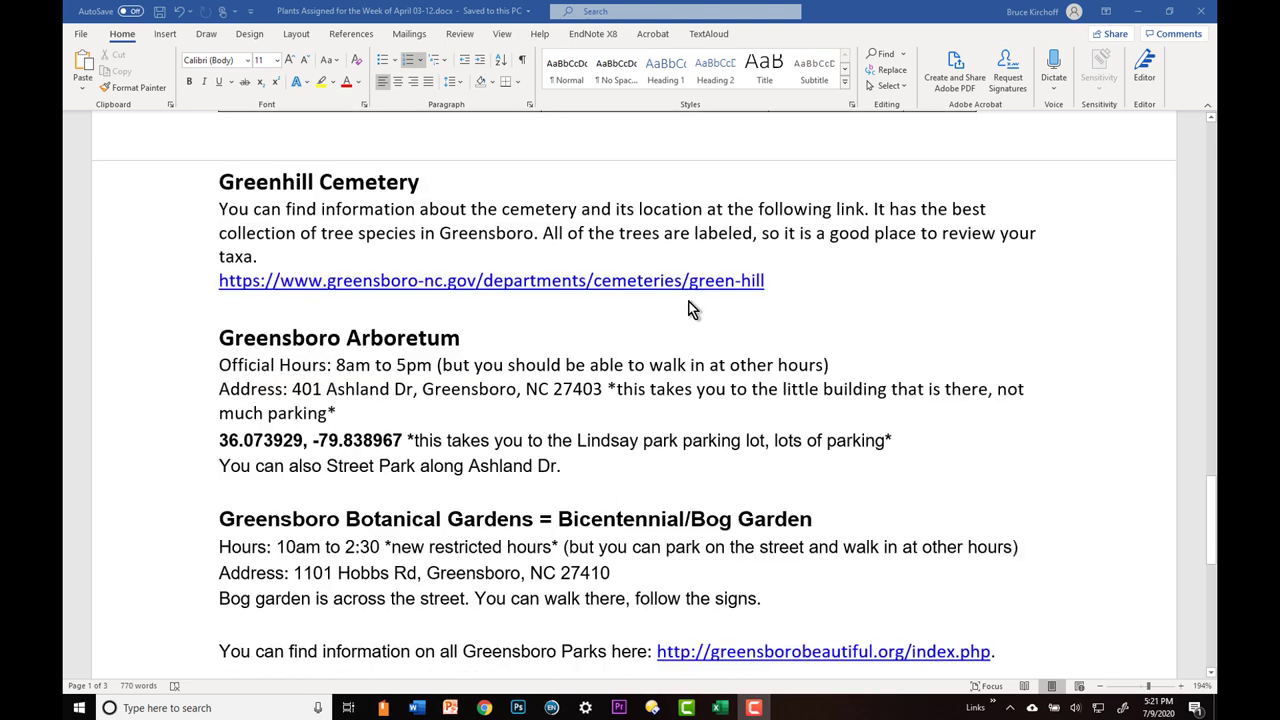
pyautogui.scroll(-8, 690, 309)
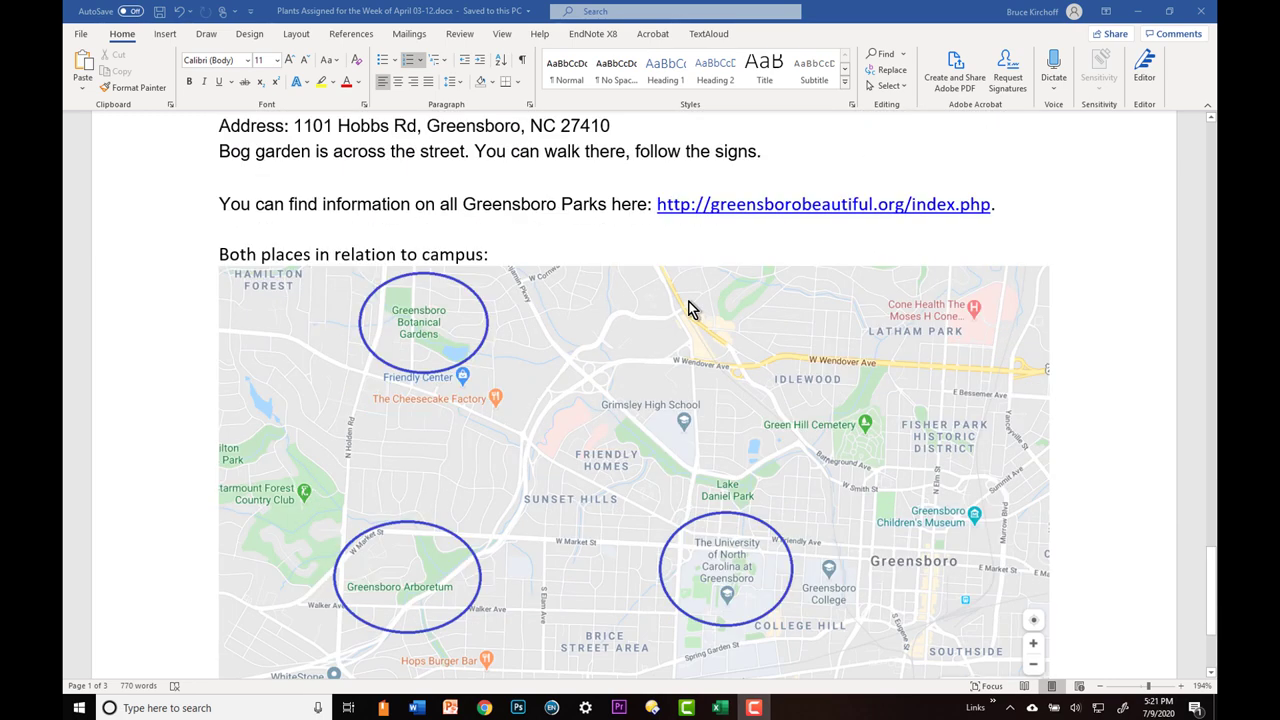
pyautogui.scroll(-3, 688, 309)
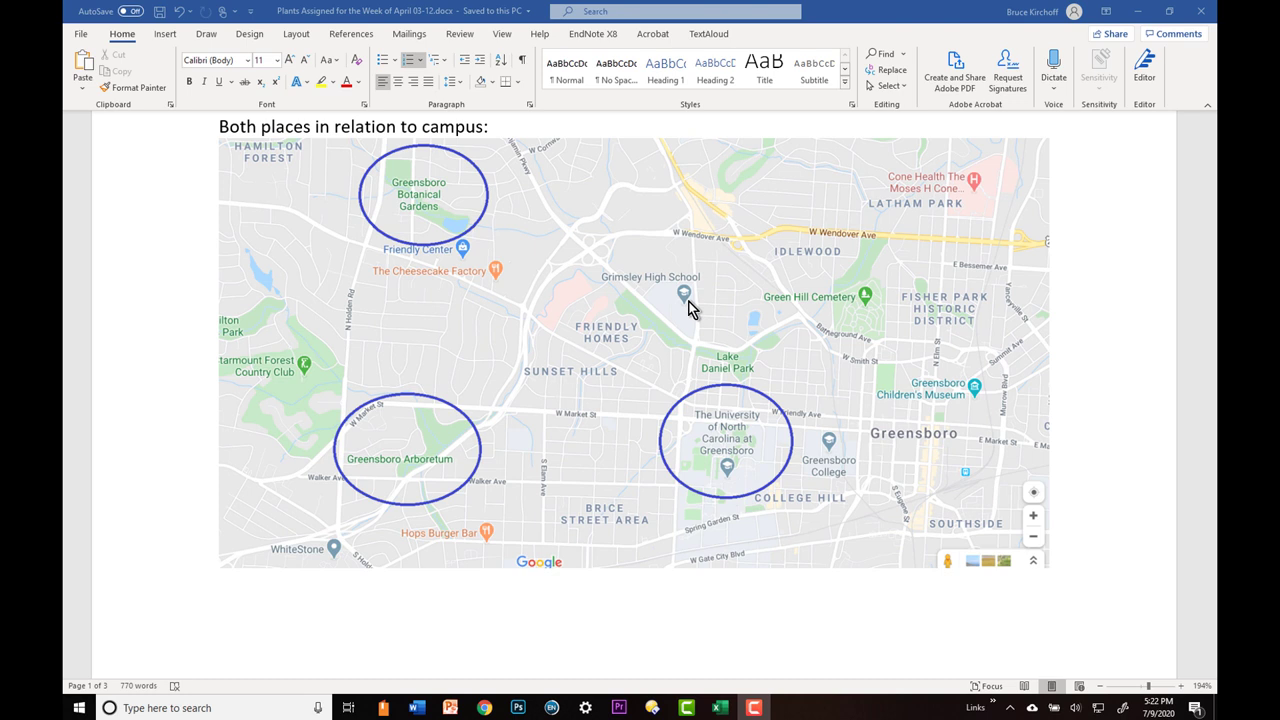
pyautogui.scroll(20, 690, 308)
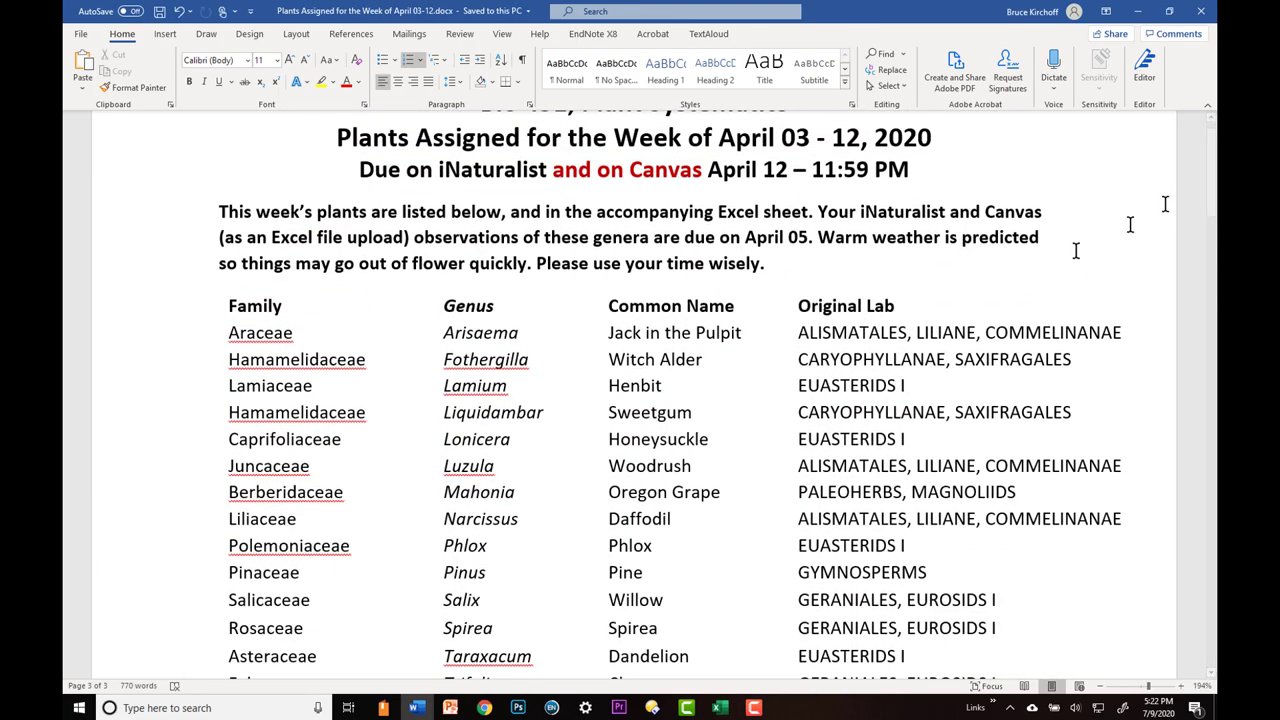
pyautogui.scroll(-1, 1008, 423)
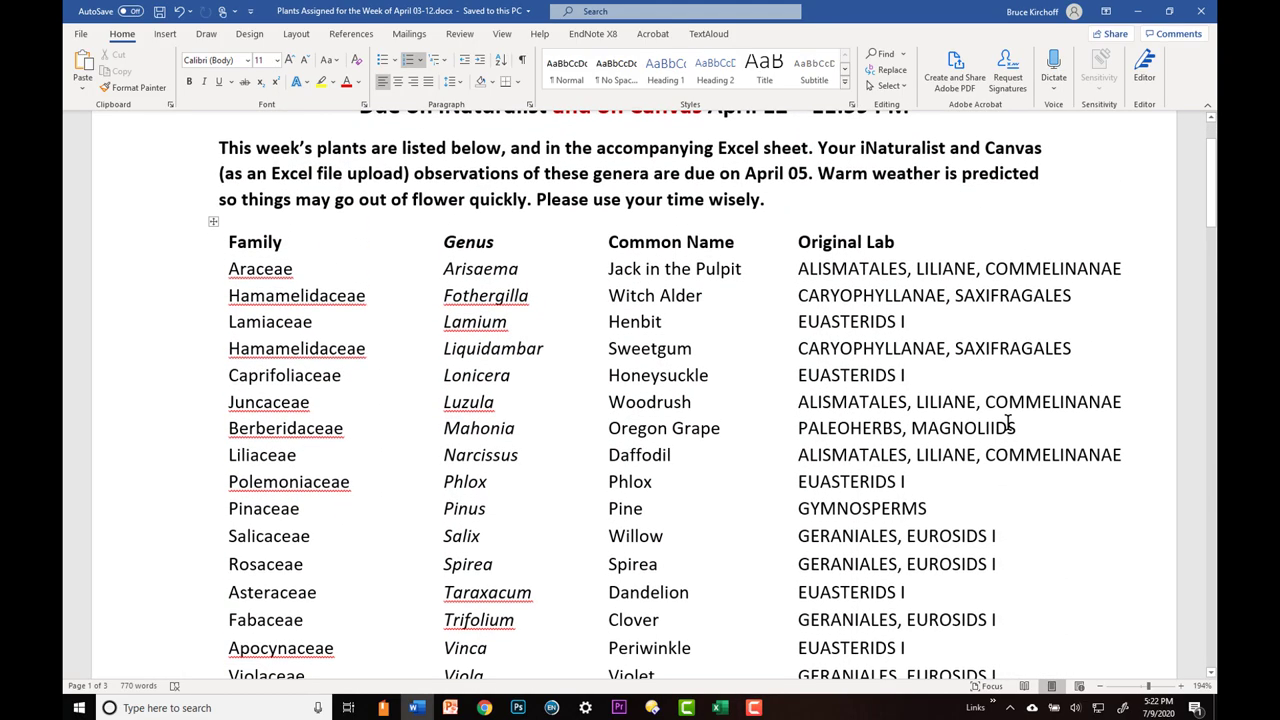
pyautogui.scroll(-1, 1008, 423)
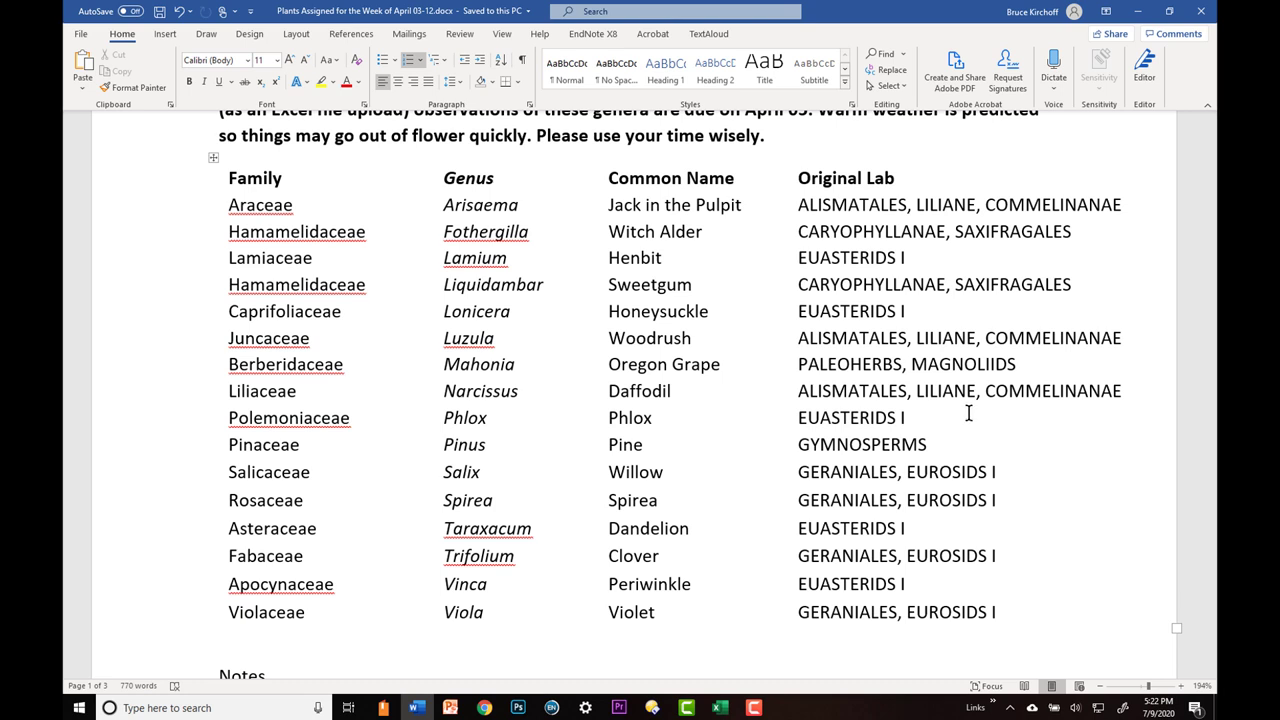
# Switch to the required plants workbook in Excel and examine the first row's iNaturalist URL and name, photos, description and maps scoring cells
pyautogui.hotkey('alt', 'Tab')
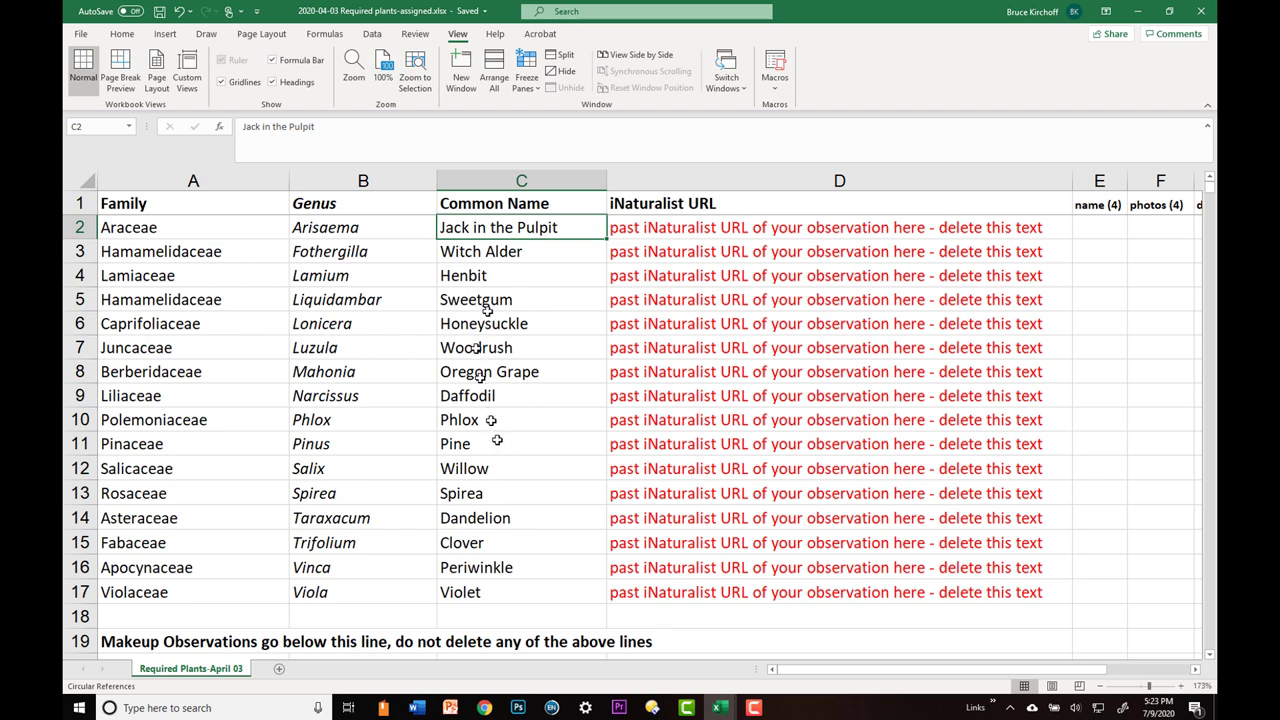
pyautogui.click(746, 231)
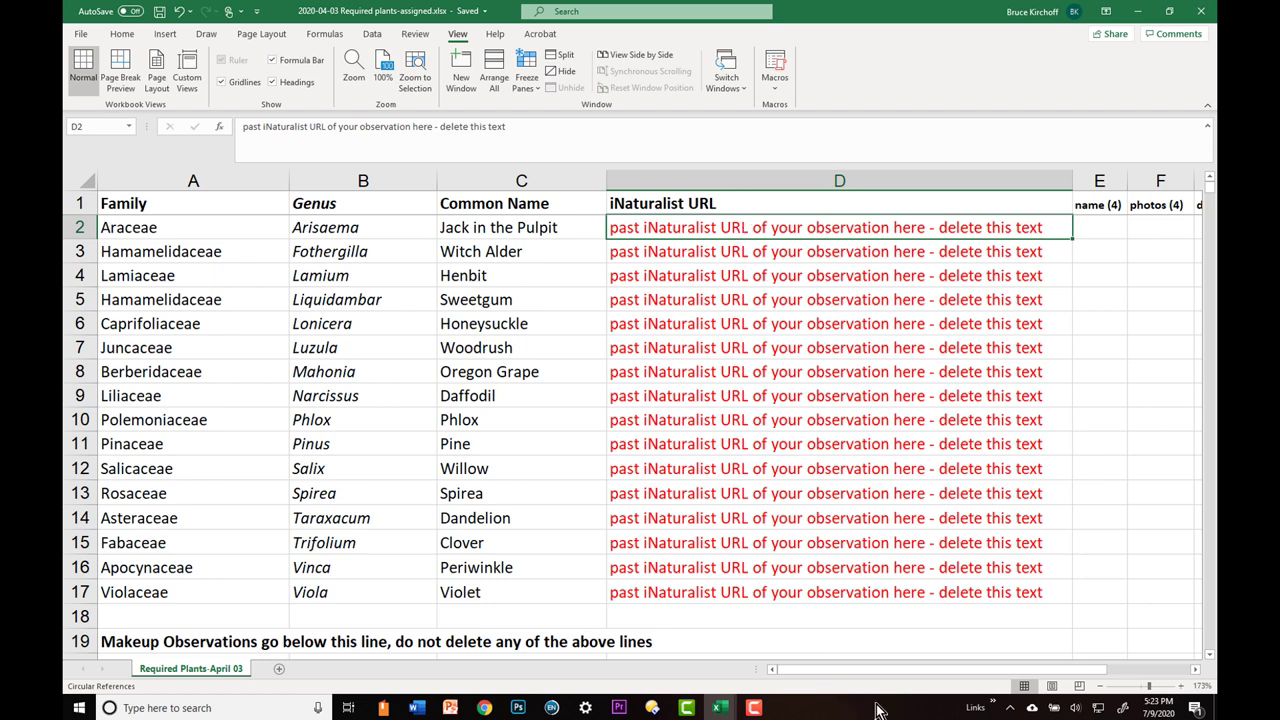
pyautogui.moveTo(857, 673); pyautogui.dragTo(937, 668)
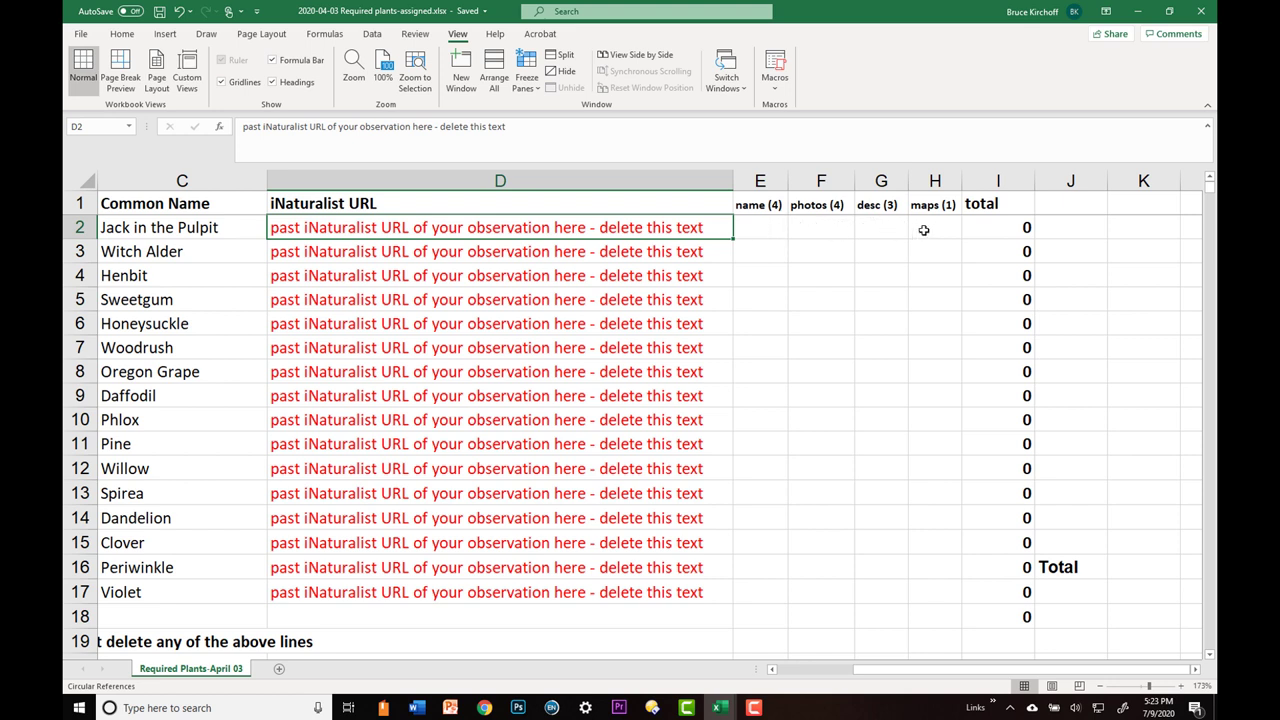
pyautogui.click(768, 224)
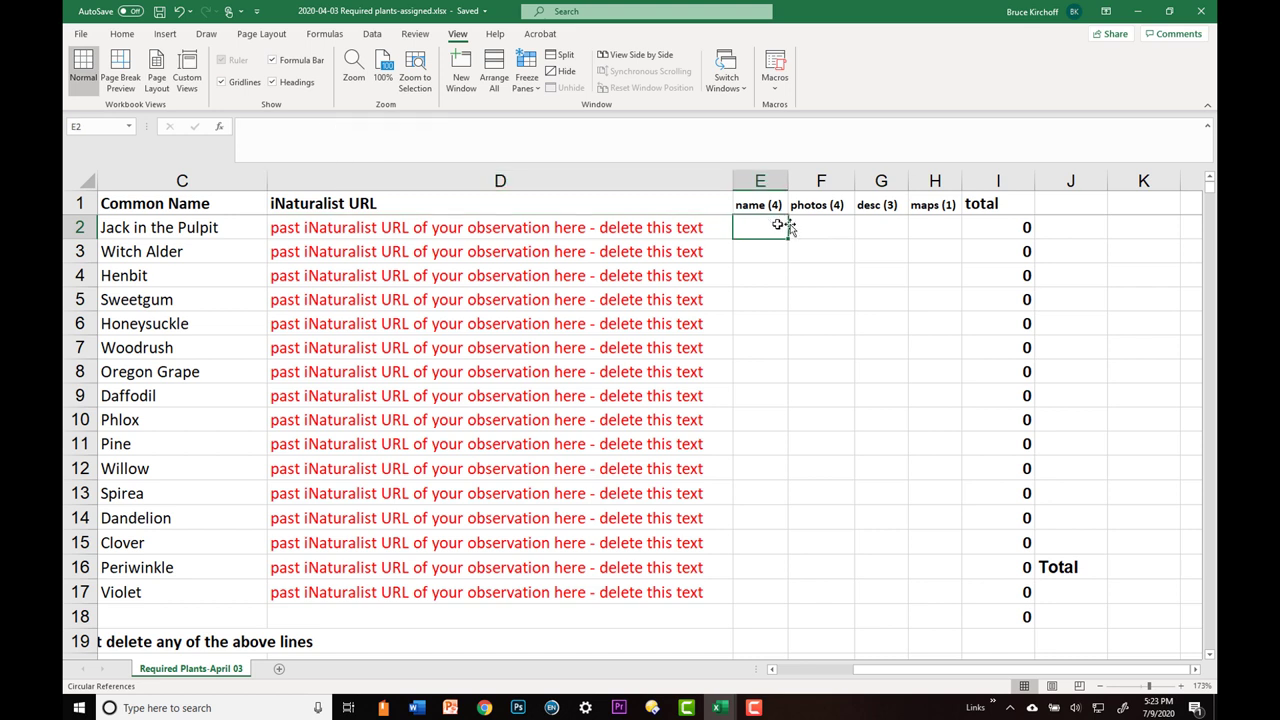
pyautogui.click(813, 224)
pyautogui.click(865, 224)
pyautogui.click(943, 238)
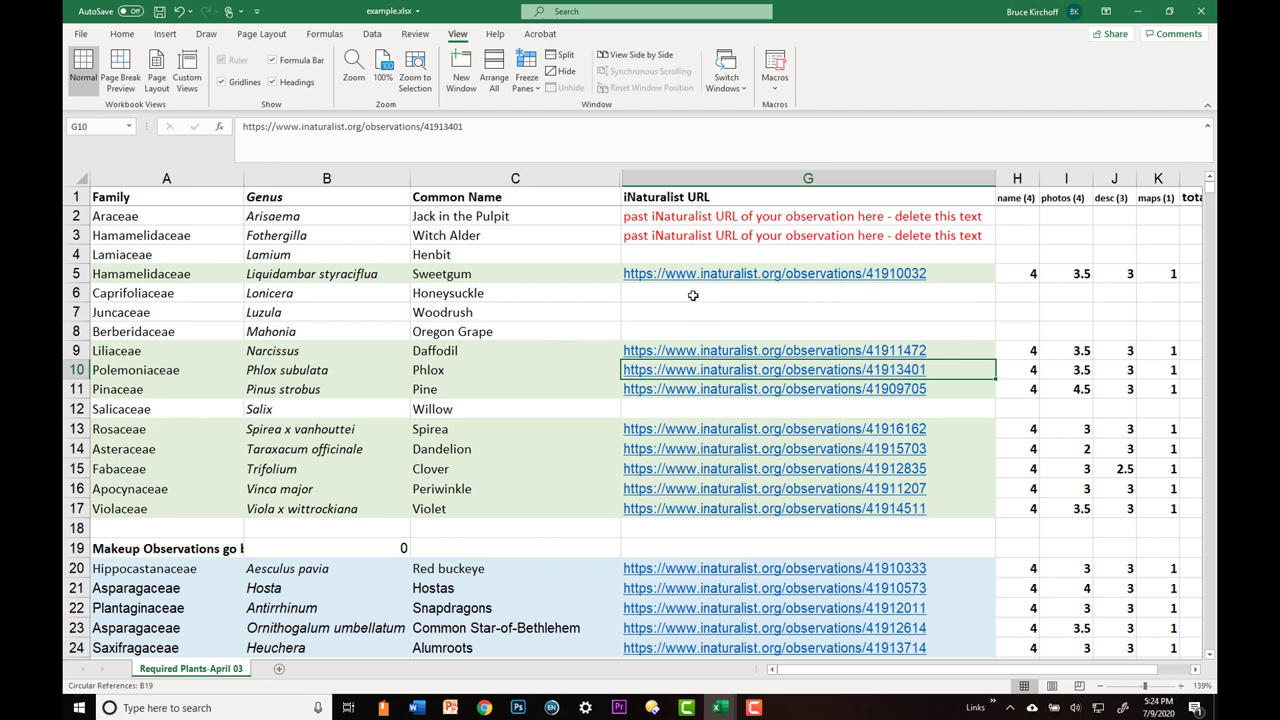
# Clear the placeholder URL text from cells G2:G3 for Jack in the Pulpit and Witch Alder in the example workbook
pyautogui.click(724, 218)
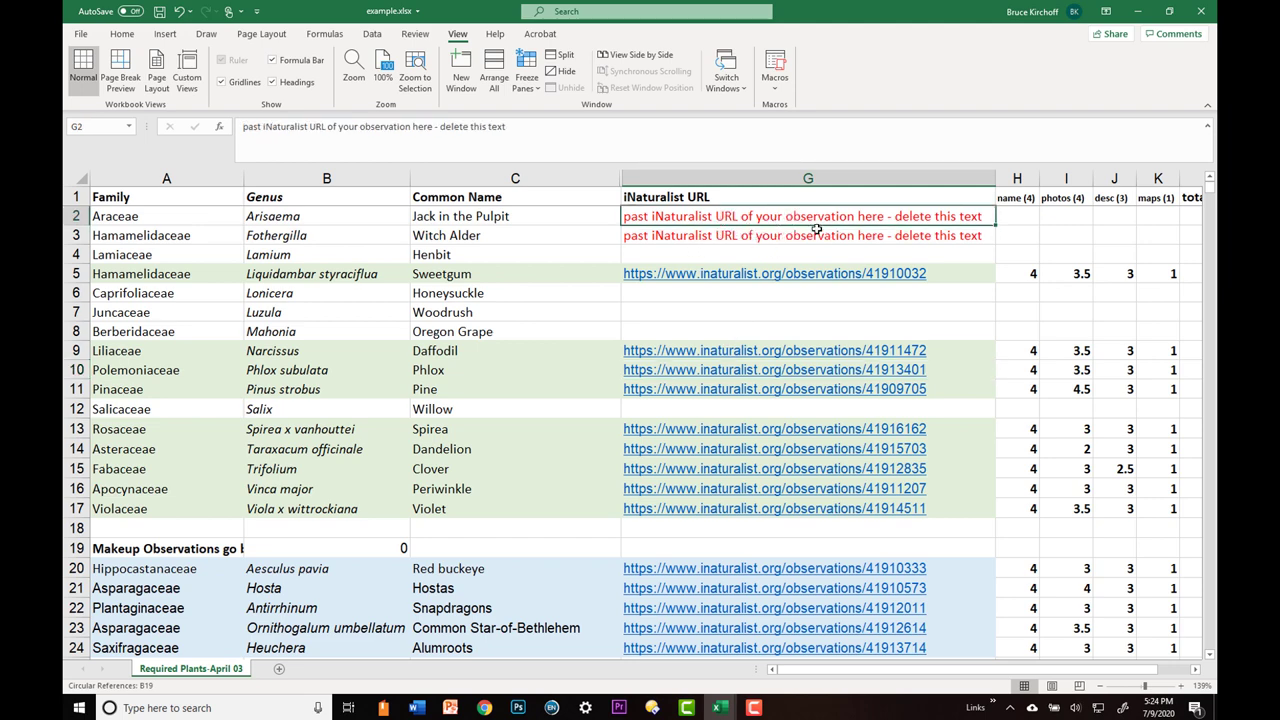
pyautogui.hotkey('shift', 'Down')
pyautogui.press('Delete')
pyautogui.click(782, 314)
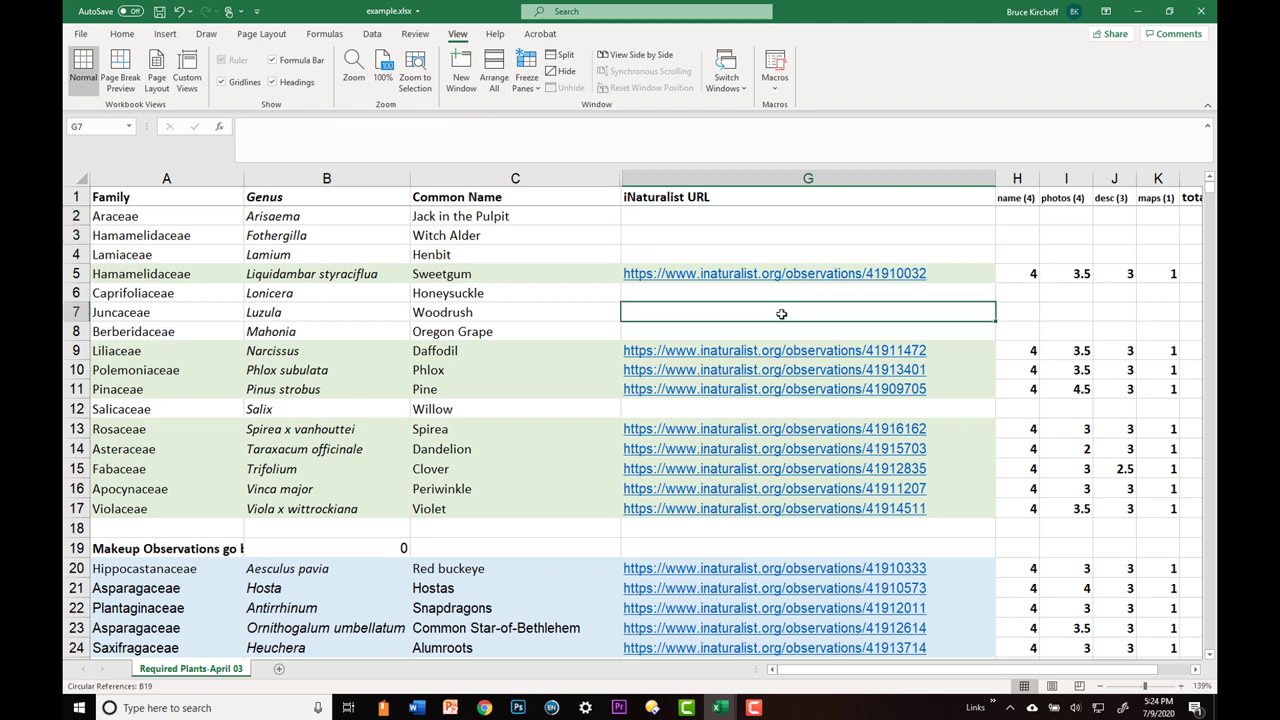
# Review the makeup observations, their scores and totals, and the full grader comment in the Heuchera row
pyautogui.scroll(-1, 782, 314)
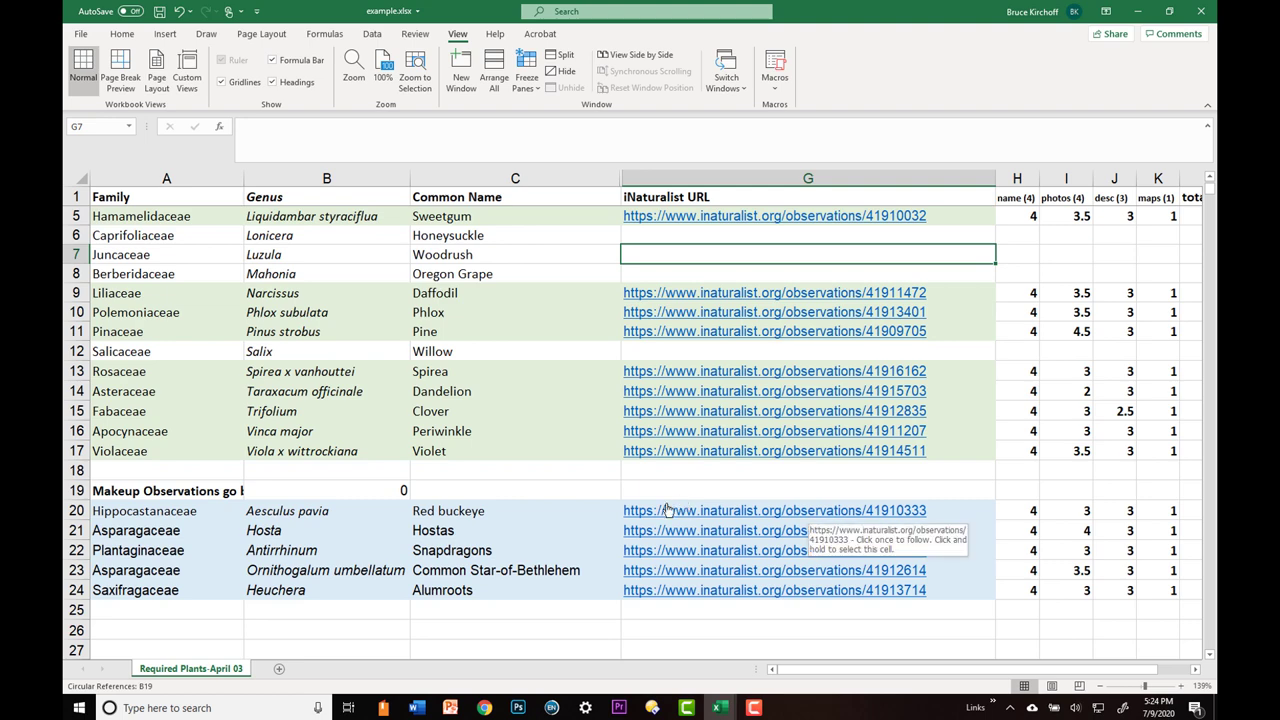
pyautogui.moveTo(810, 670); pyautogui.dragTo(869, 673)
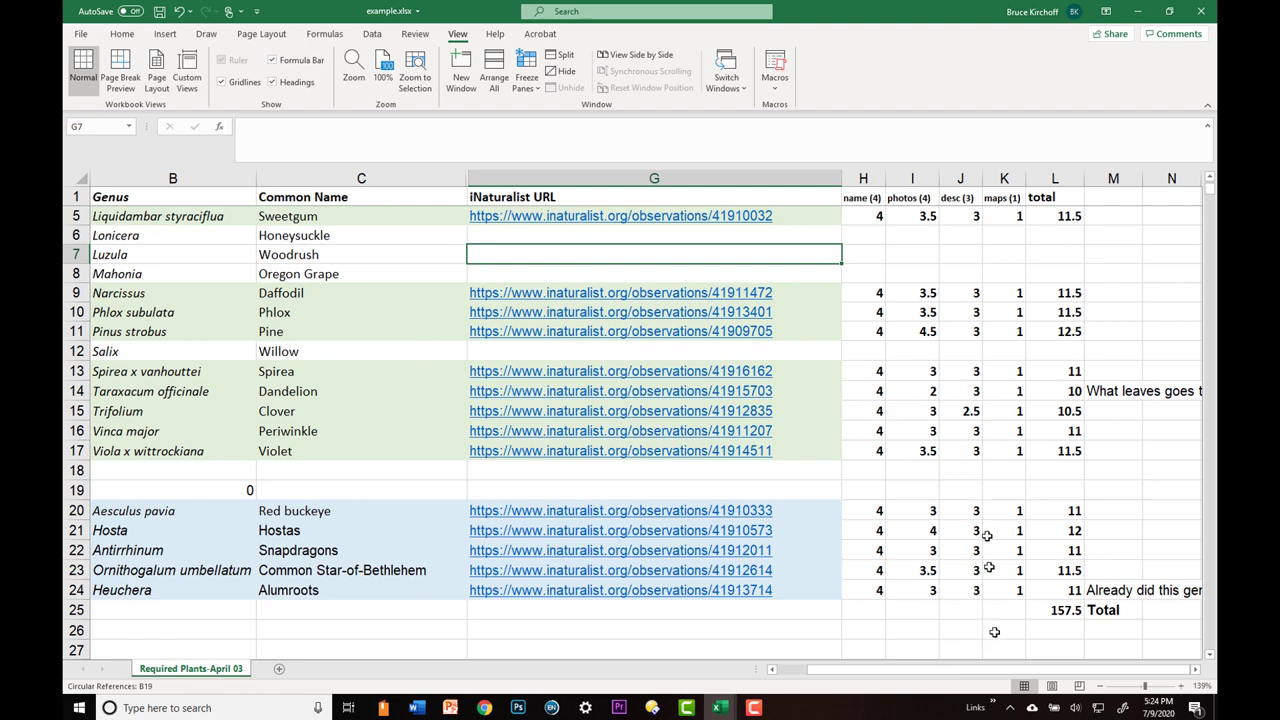
pyautogui.click(1140, 590)
pyautogui.moveTo(810, 671); pyautogui.dragTo(769, 674)
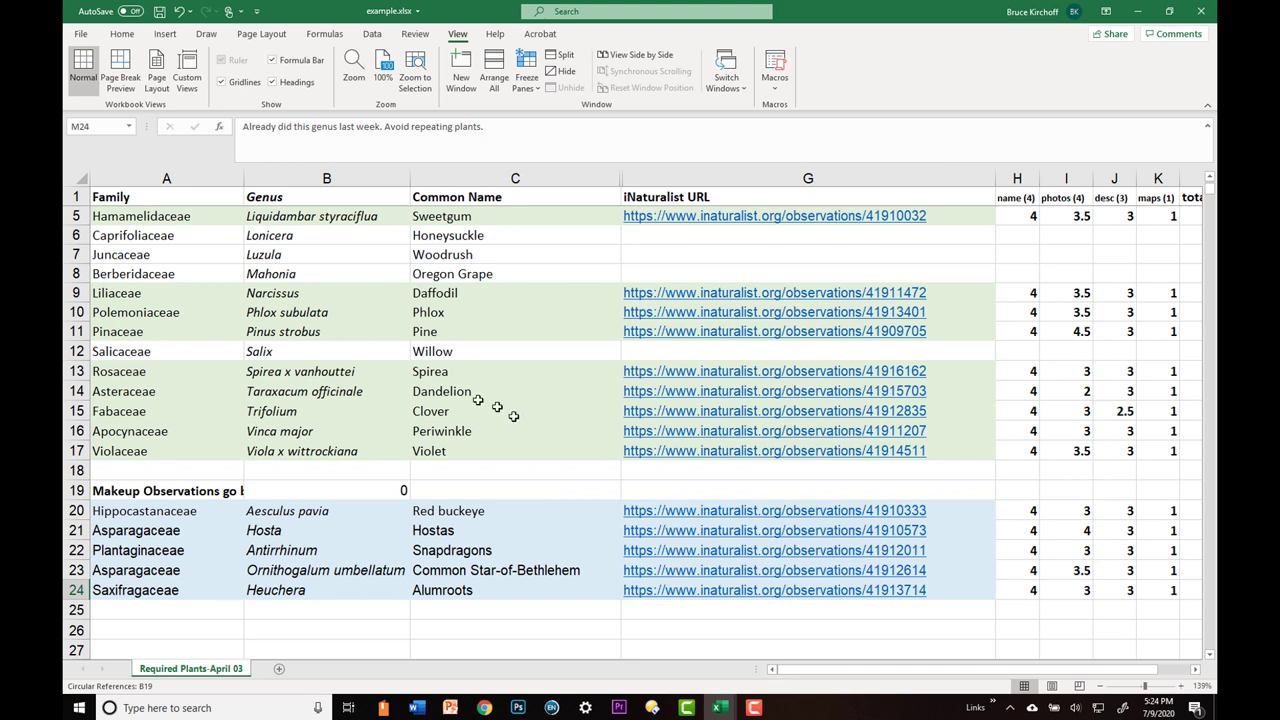
# Open the Pinus strobus observation link and examine its iNaturalist photos, map, identifications, tags and organism description
pyautogui.click(717, 333)
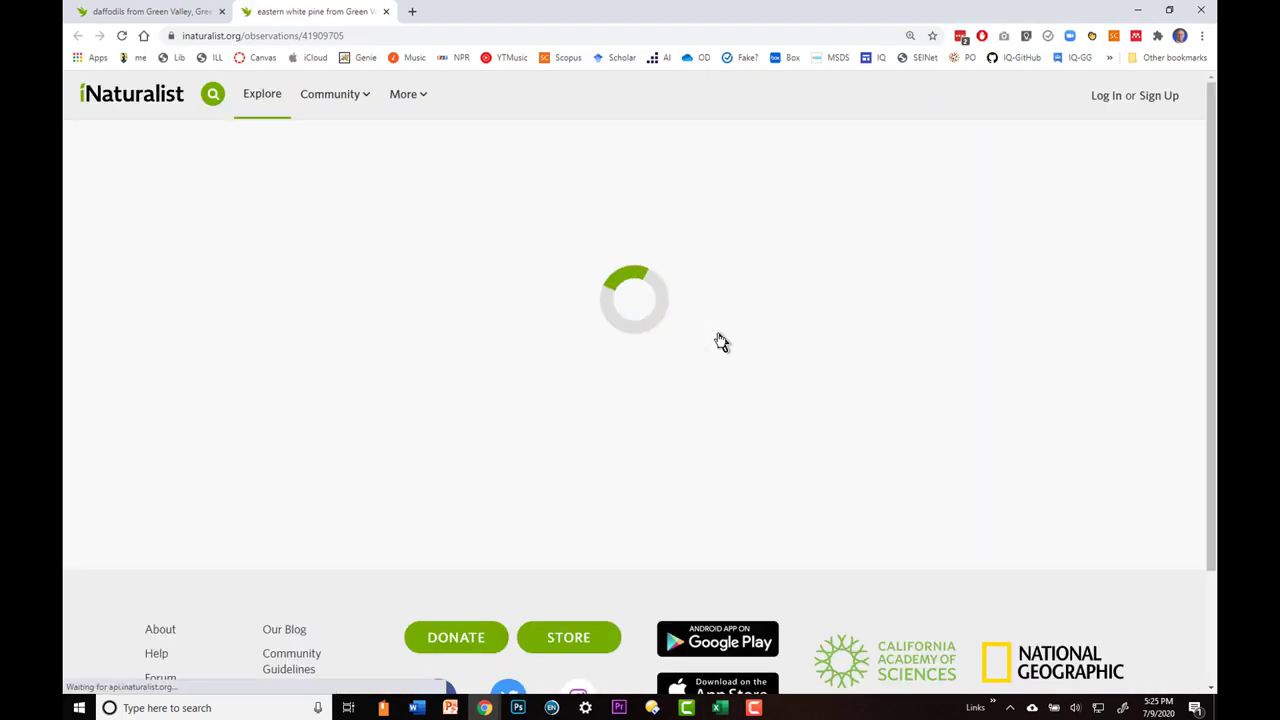
pyautogui.scroll(-2, 632, 374)
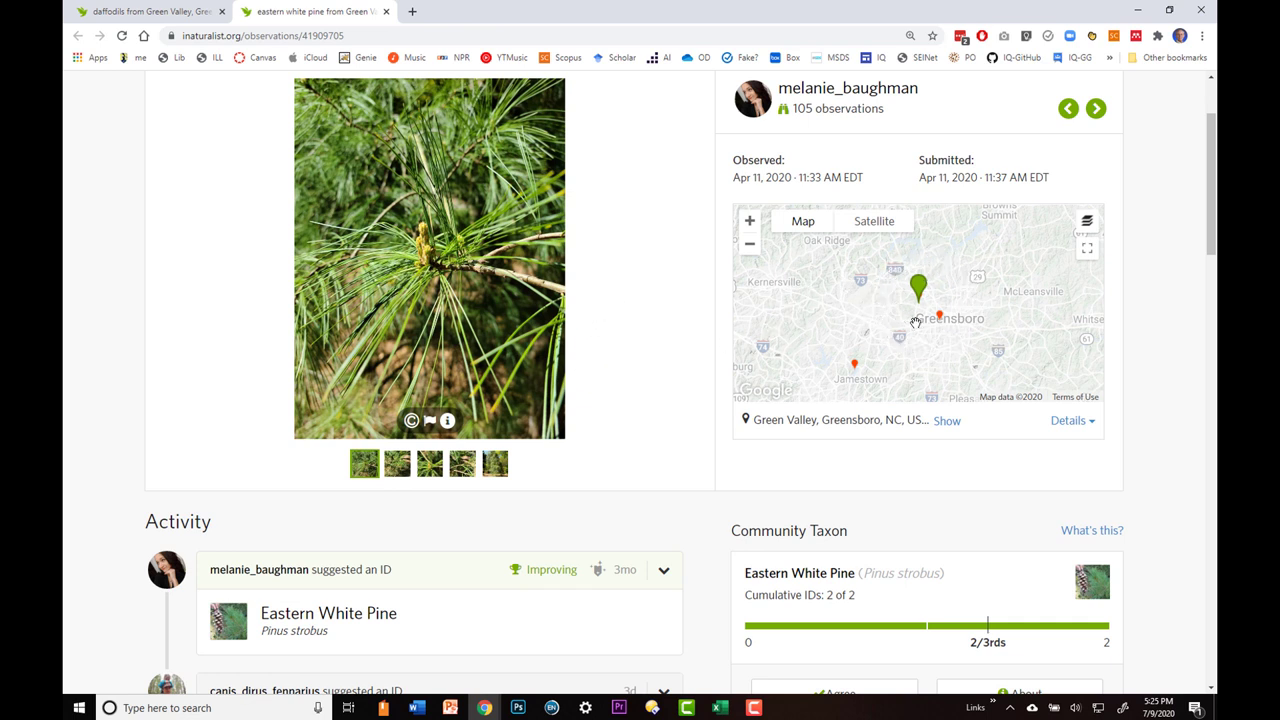
pyautogui.scroll(-2, 650, 420)
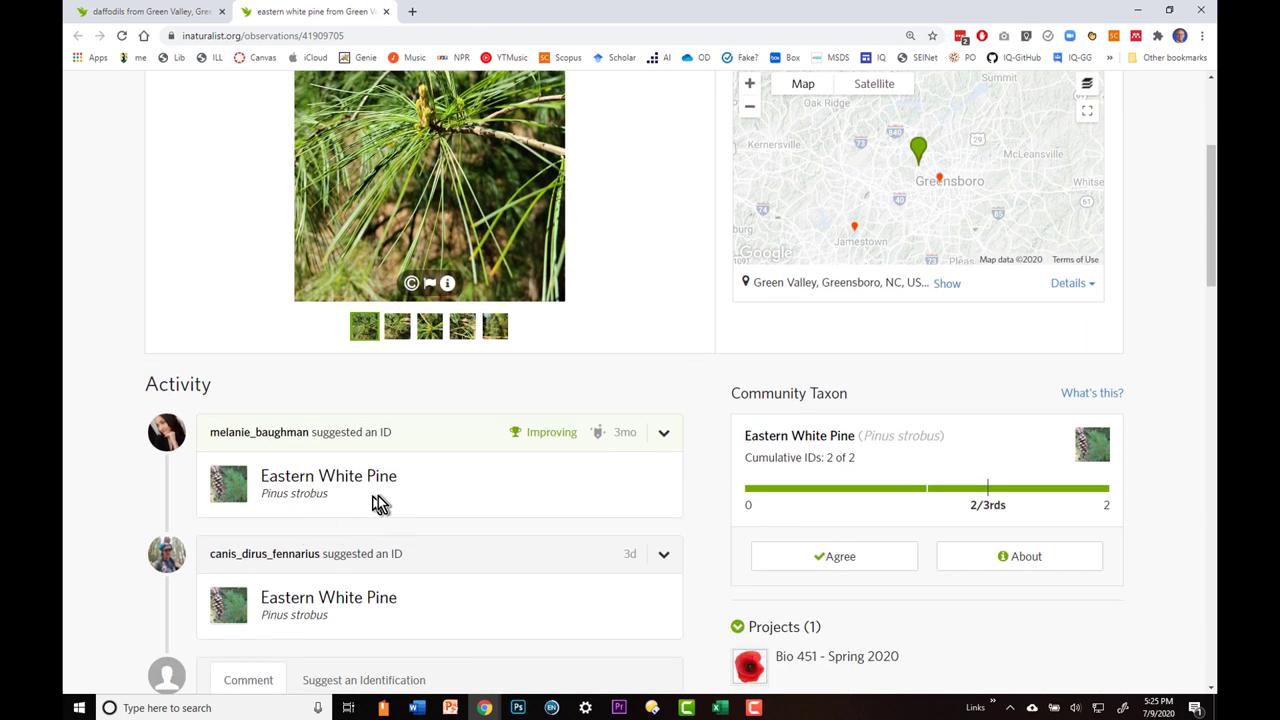
pyautogui.scroll(-4, 504, 528)
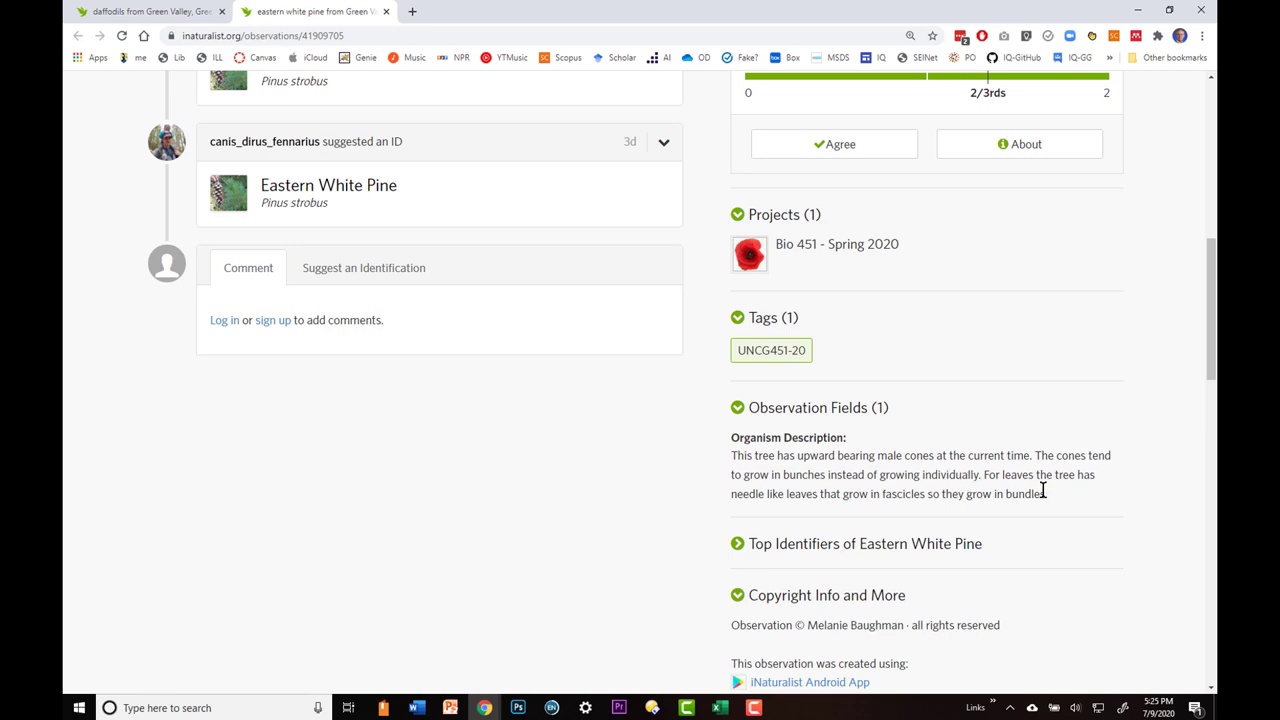
pyautogui.scroll(3, 574, 577)
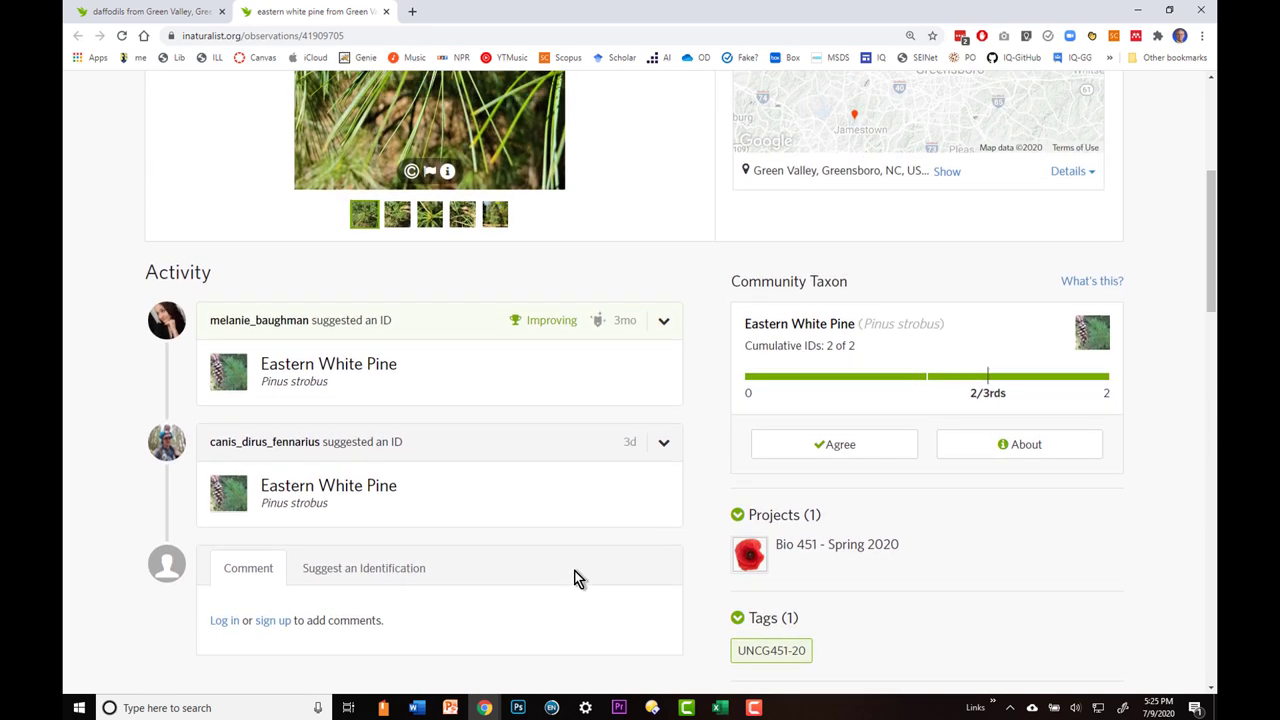
pyautogui.scroll(2, 574, 577)
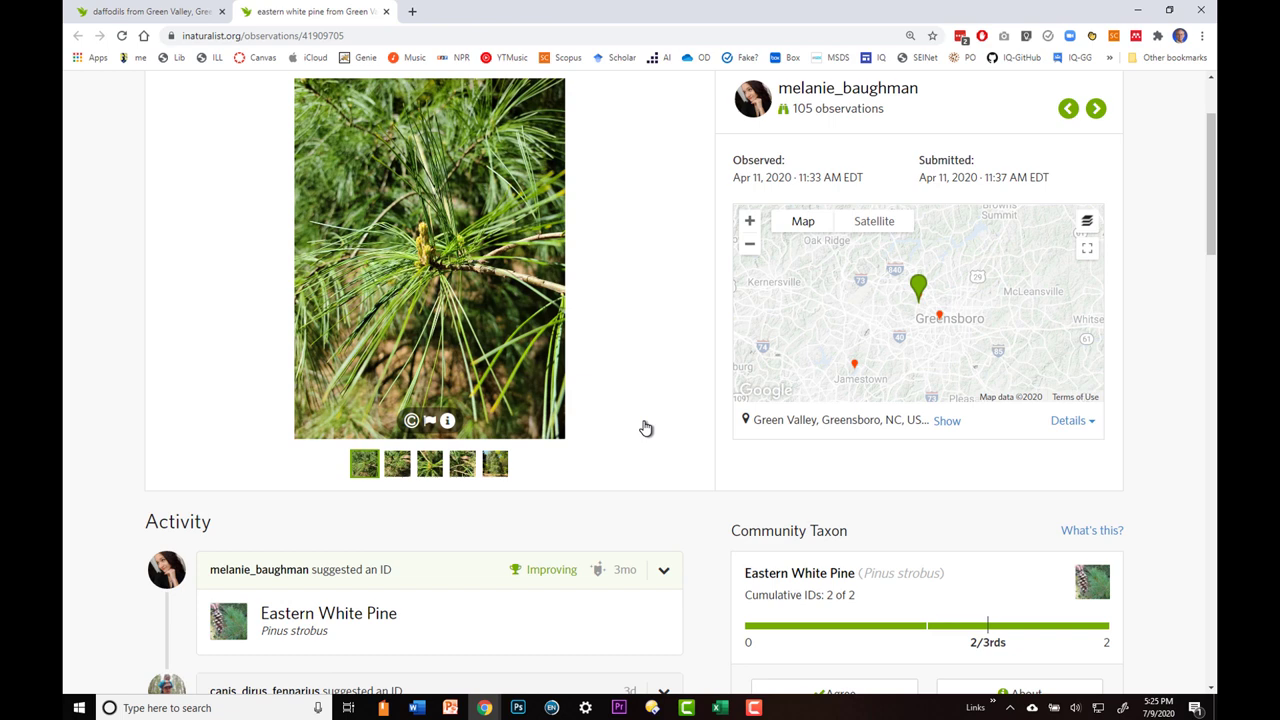
pyautogui.scroll(2, 645, 428)
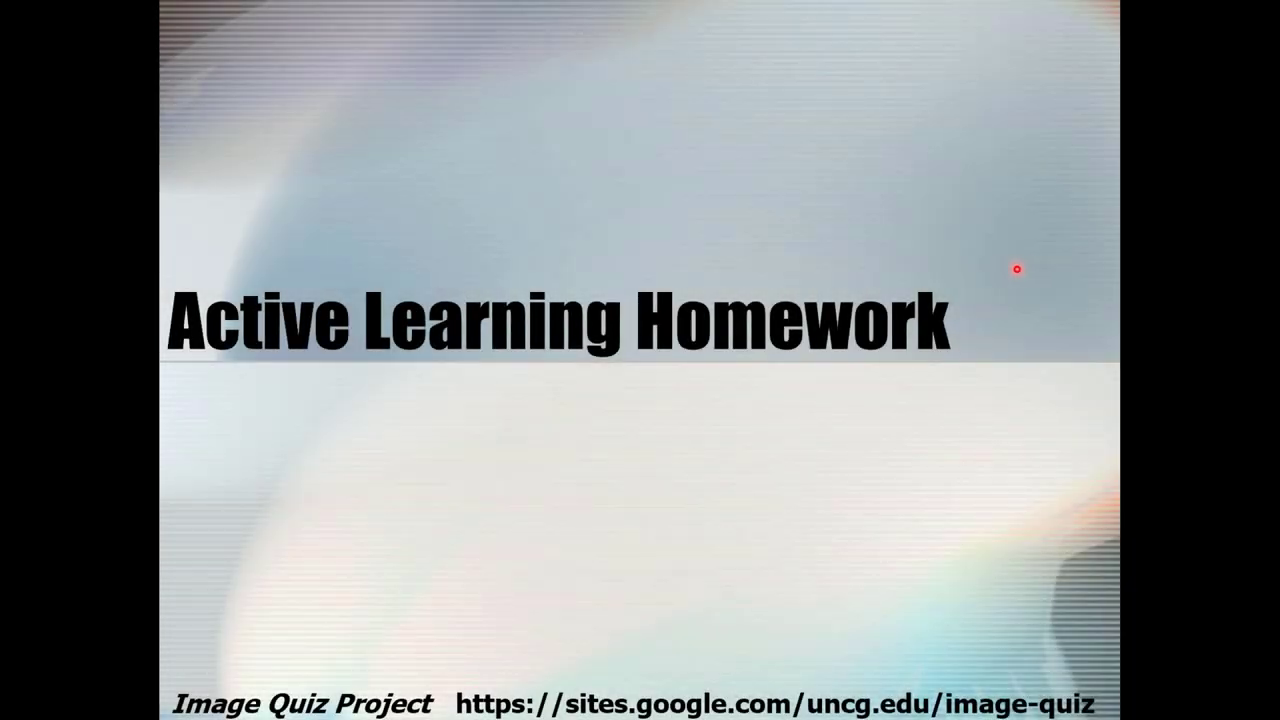
pyautogui.press('Right')
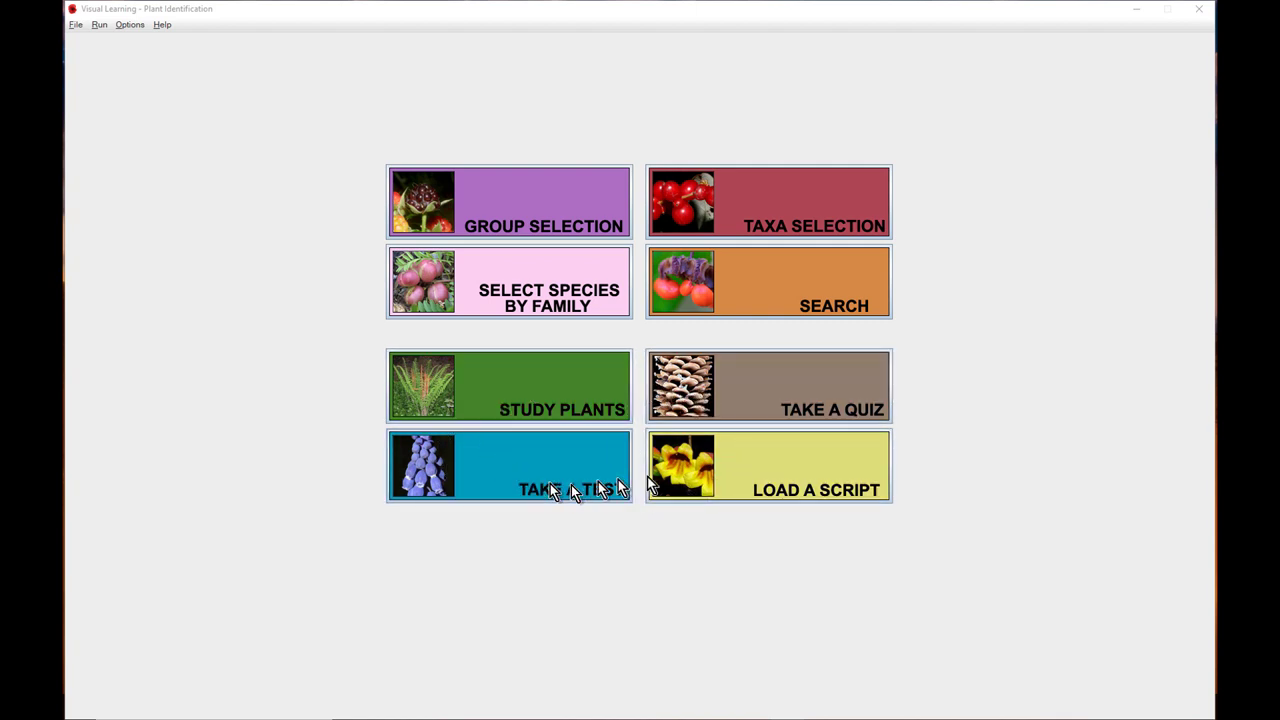
# Open the group selection for choosing plant images by morphology, genus and family
pyautogui.click(528, 199)
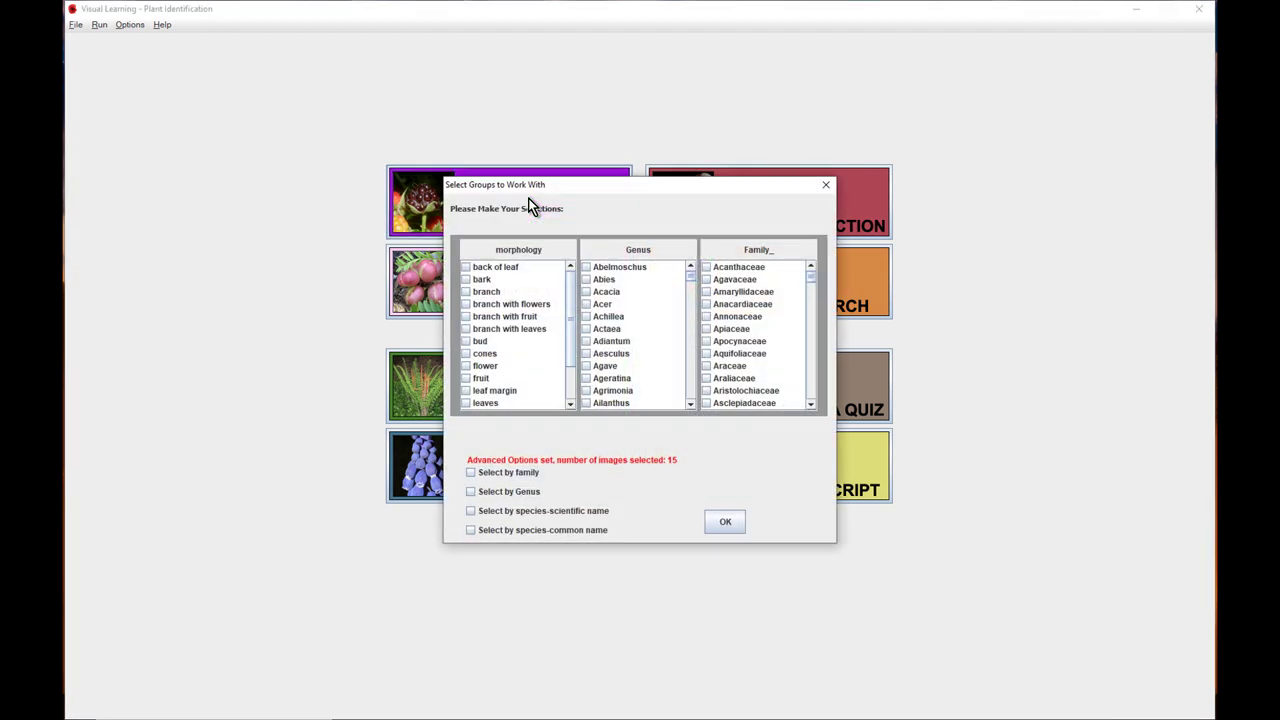
pyautogui.click(707, 318)
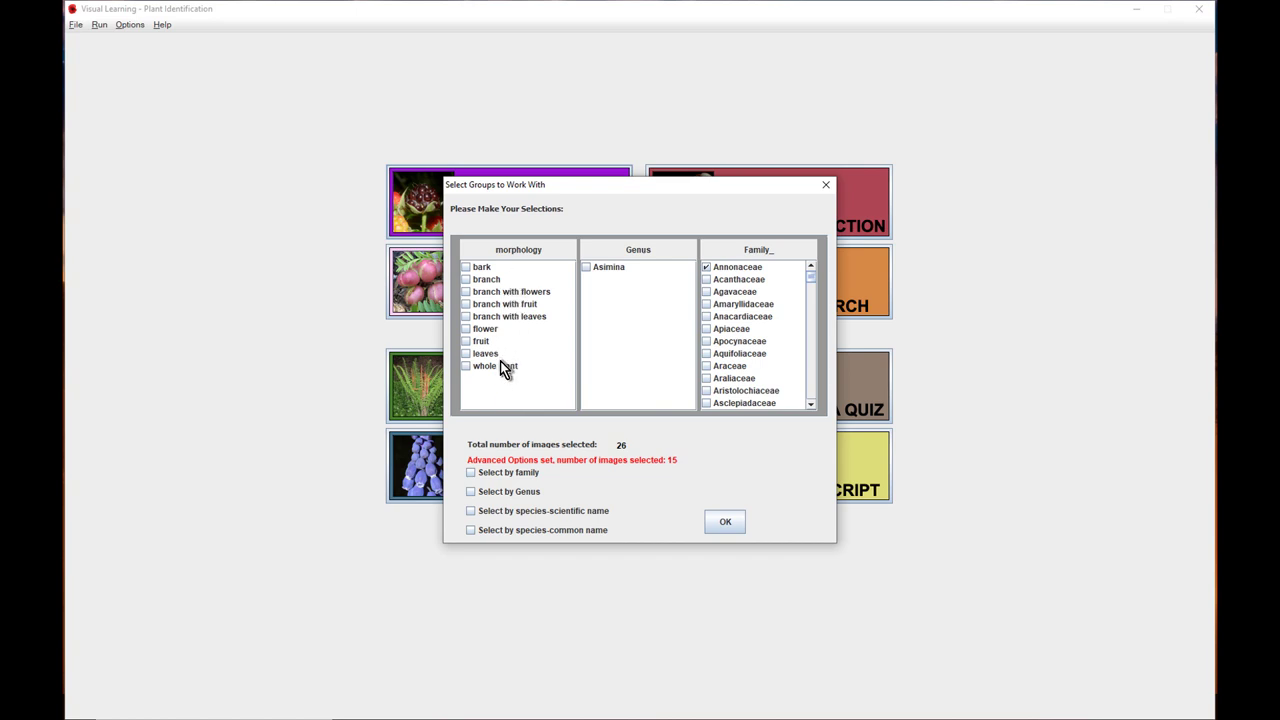
pyautogui.click(706, 328)
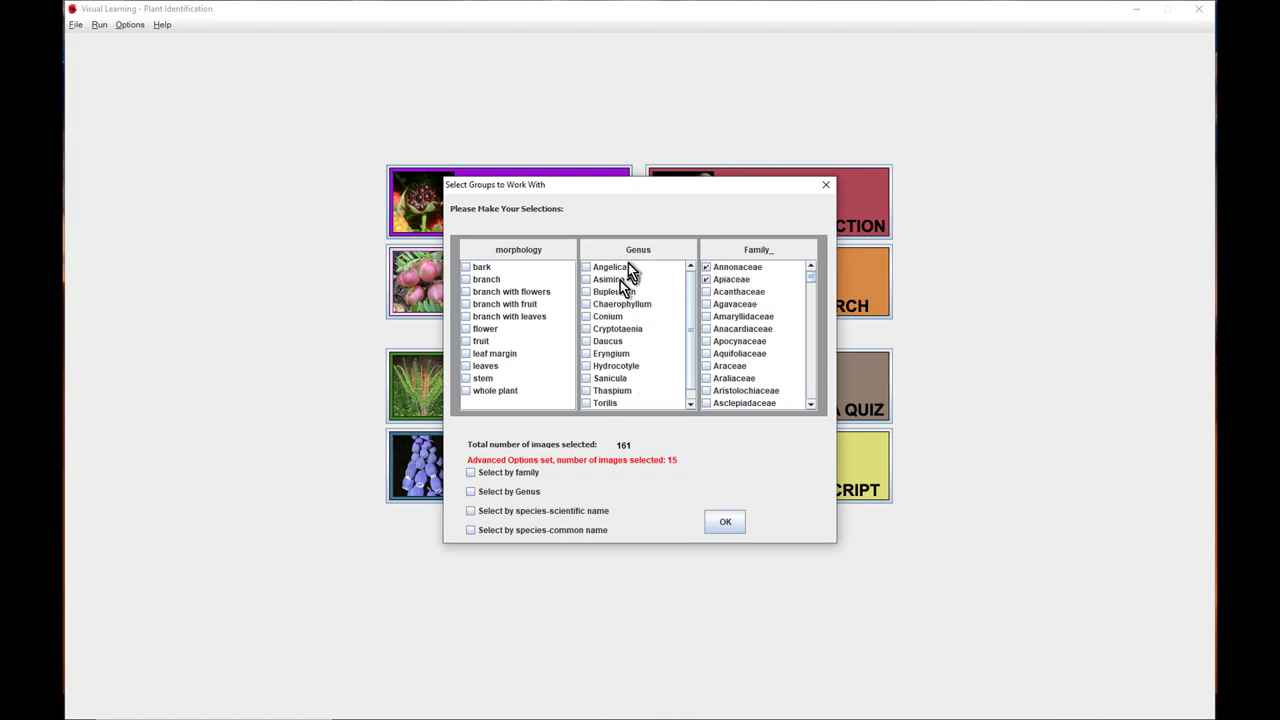
pyautogui.click(706, 267)
pyautogui.click(705, 270)
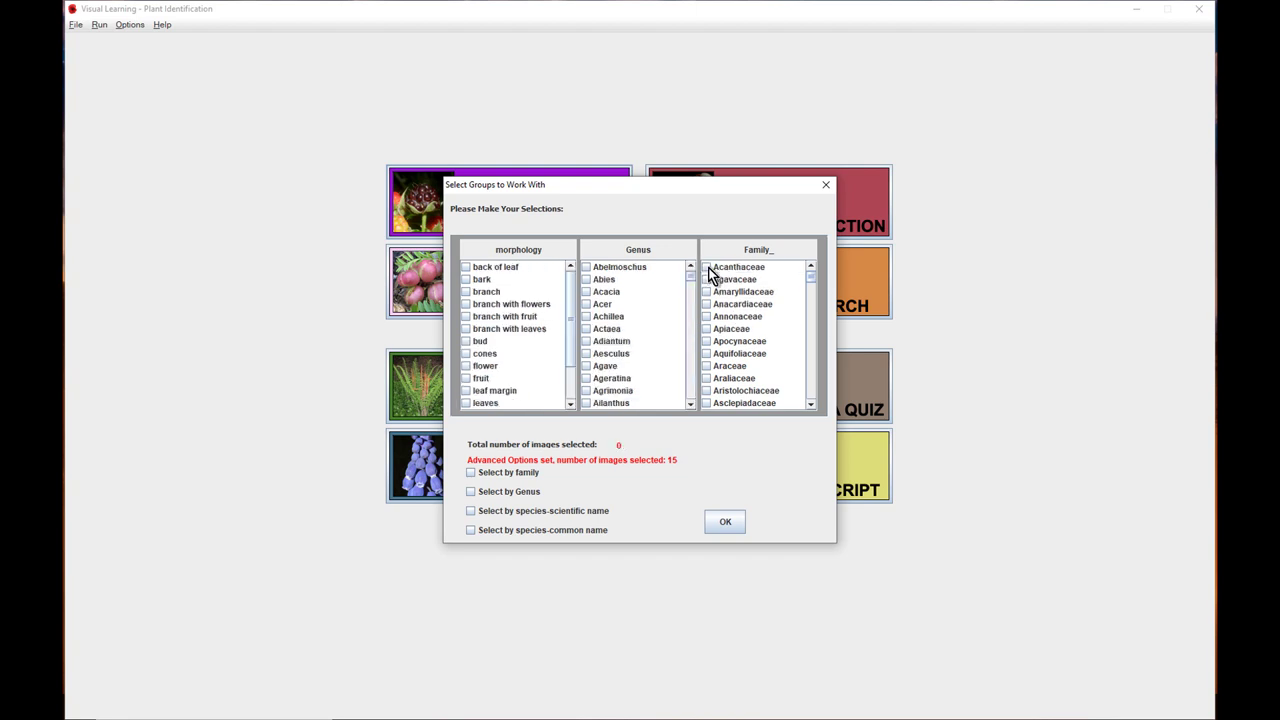
# Select the leaves images of the genus Acer, identified by species scientific name, and confirm the selection
pyautogui.click(587, 304)
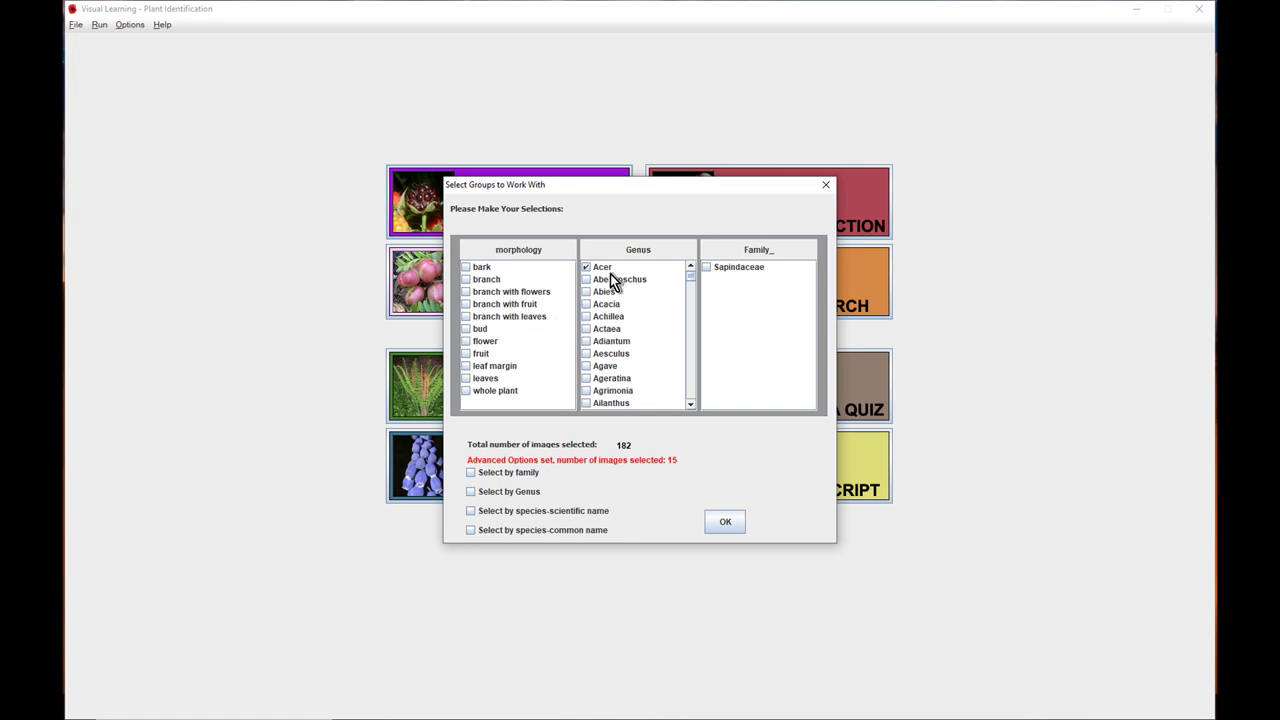
pyautogui.click(465, 378)
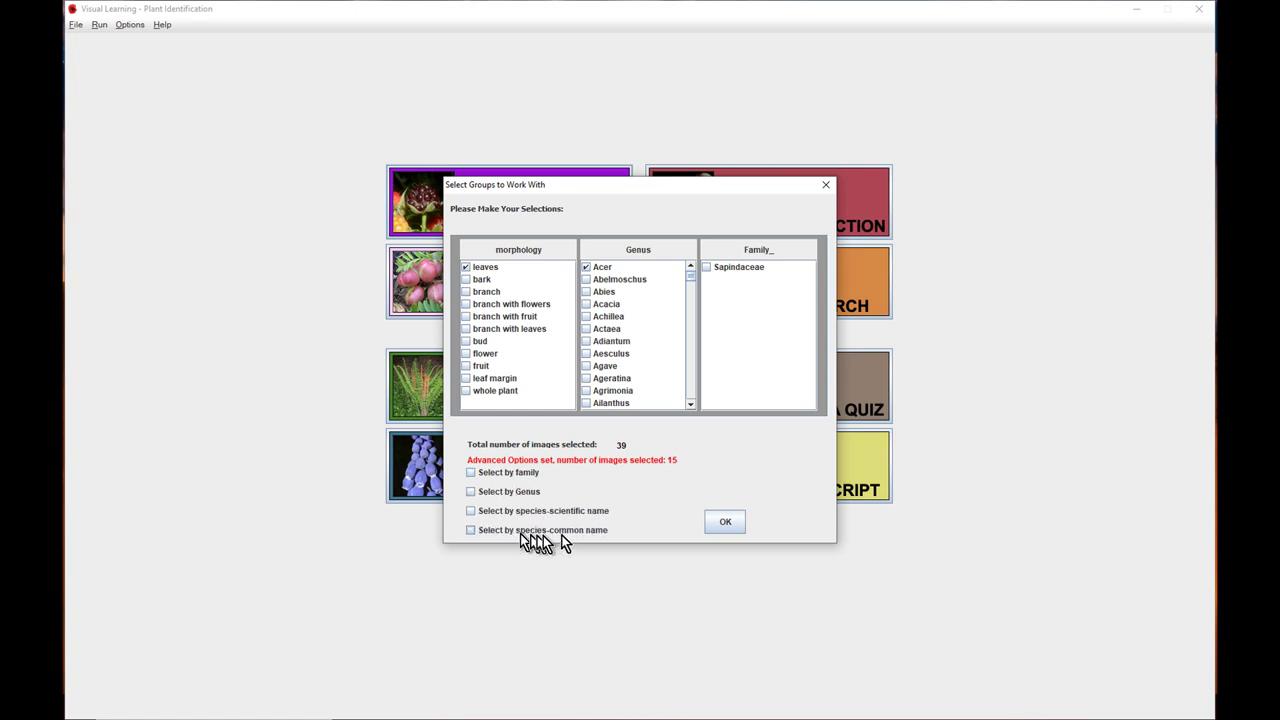
pyautogui.click(471, 511)
pyautogui.press('Return')
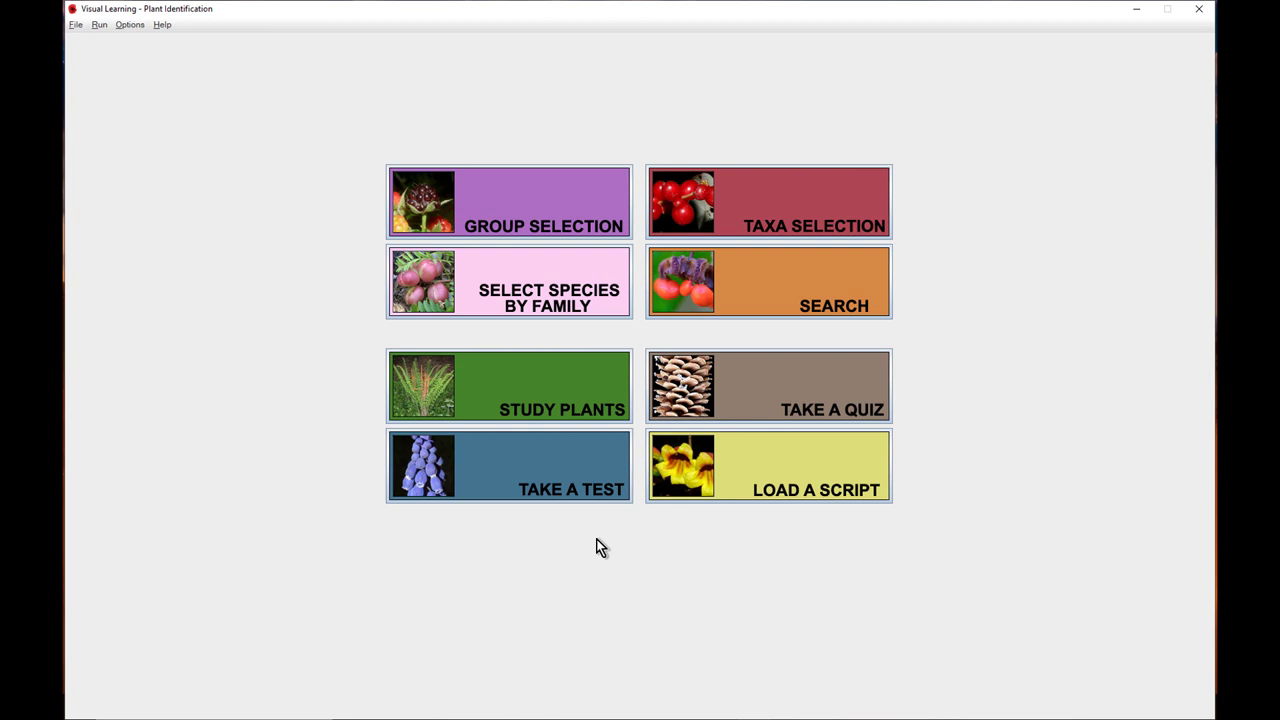
# Open the plant study options and set the session to Randomize and Use Arrow Keys
pyautogui.click(560, 396)
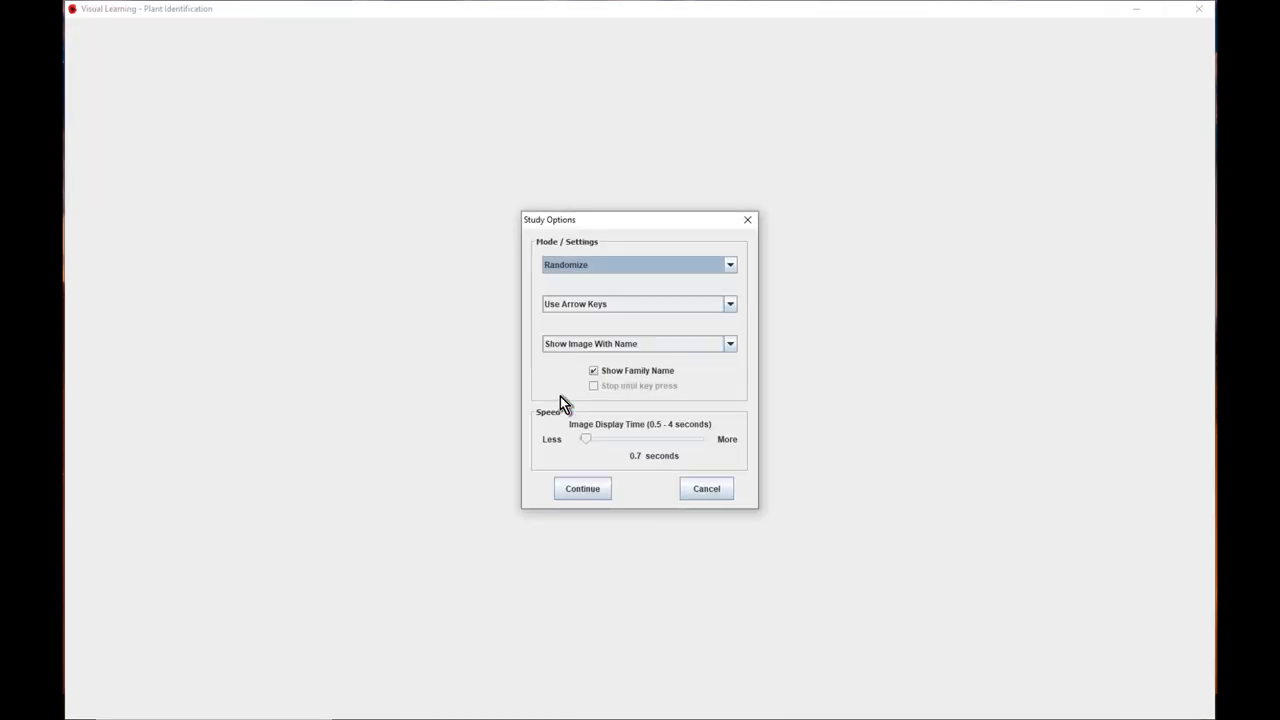
pyautogui.click(624, 266)
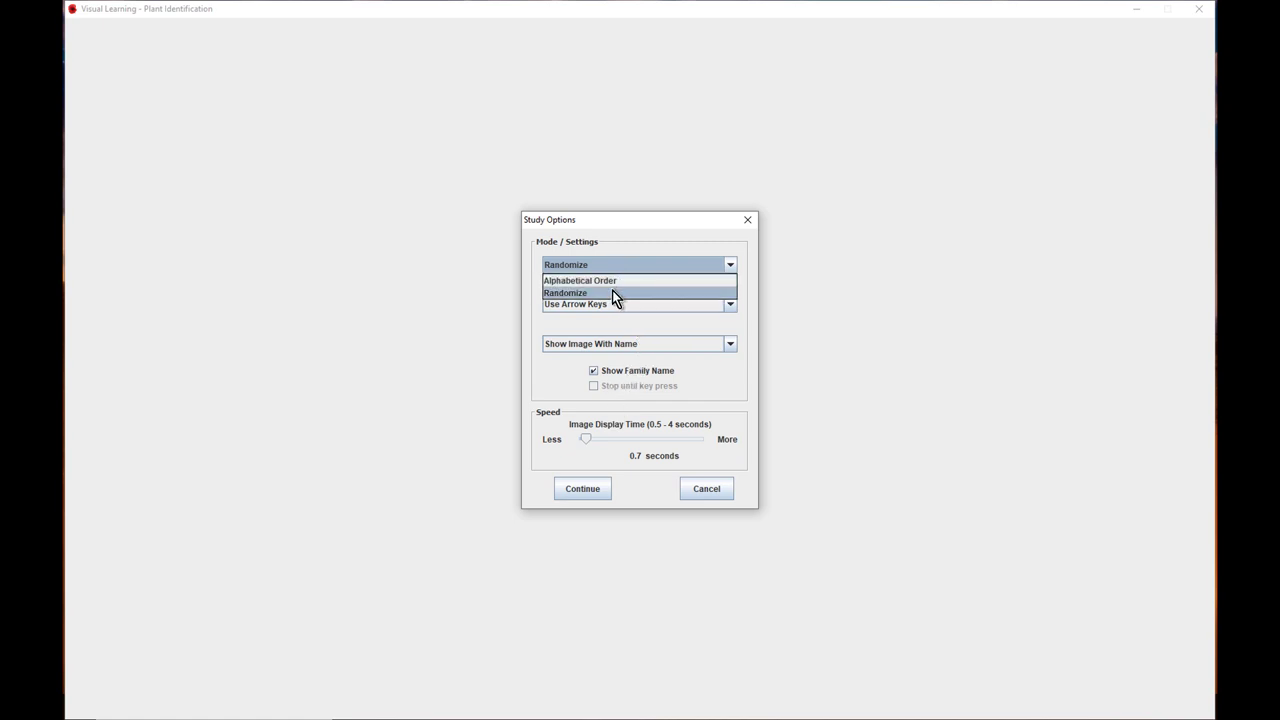
pyautogui.click(612, 292)
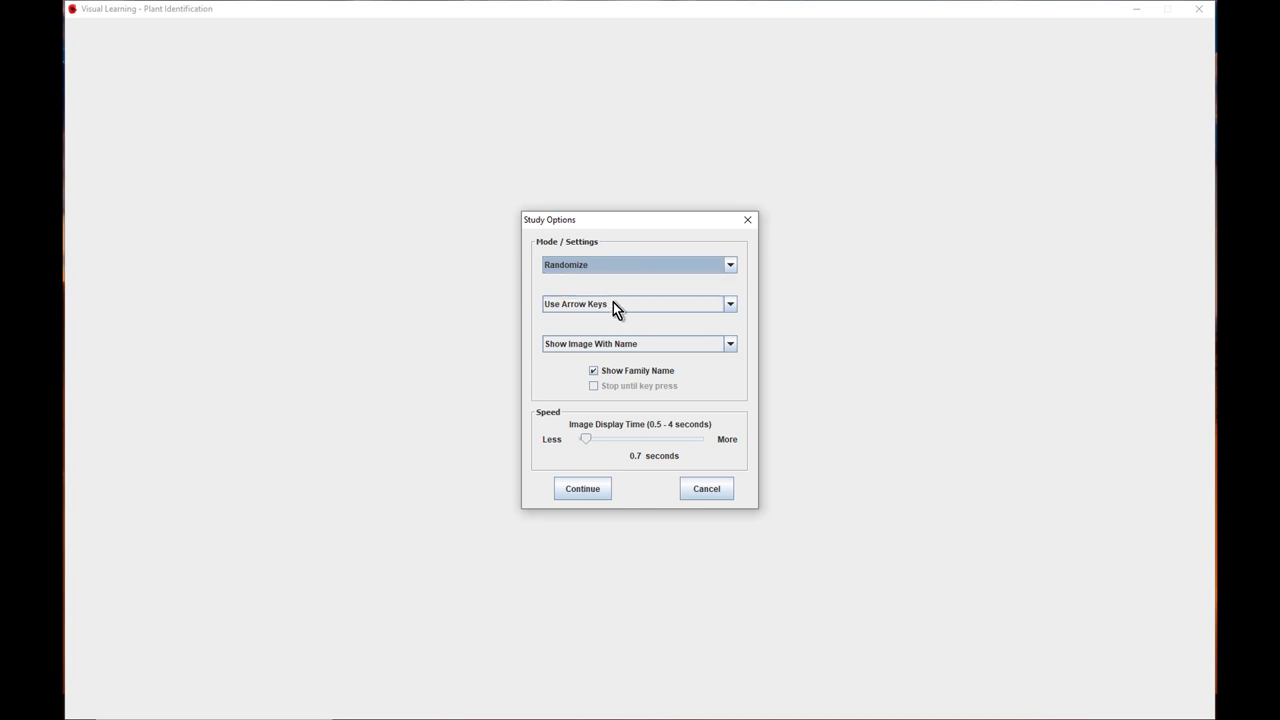
pyautogui.click(613, 303)
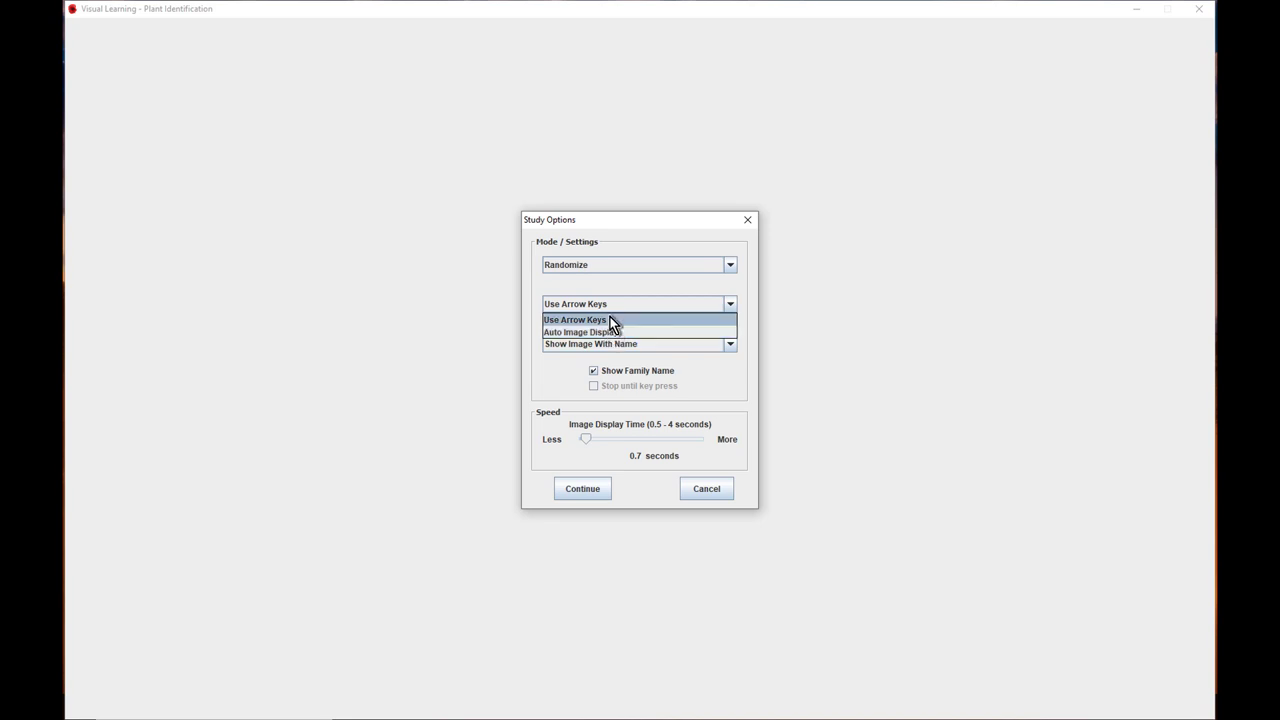
pyautogui.click(613, 320)
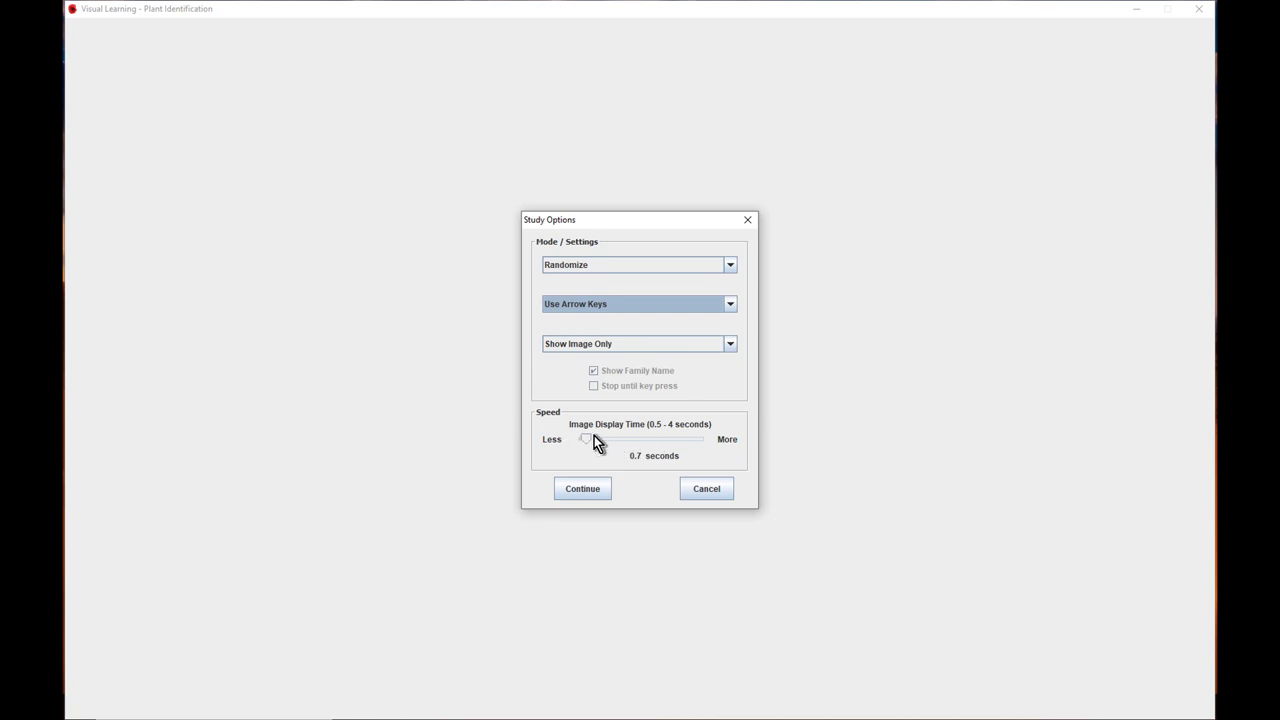
# Try Auto Image Display with an image display time of 1.4 seconds, and return to Use Arrow Keys
pyautogui.click(601, 305)
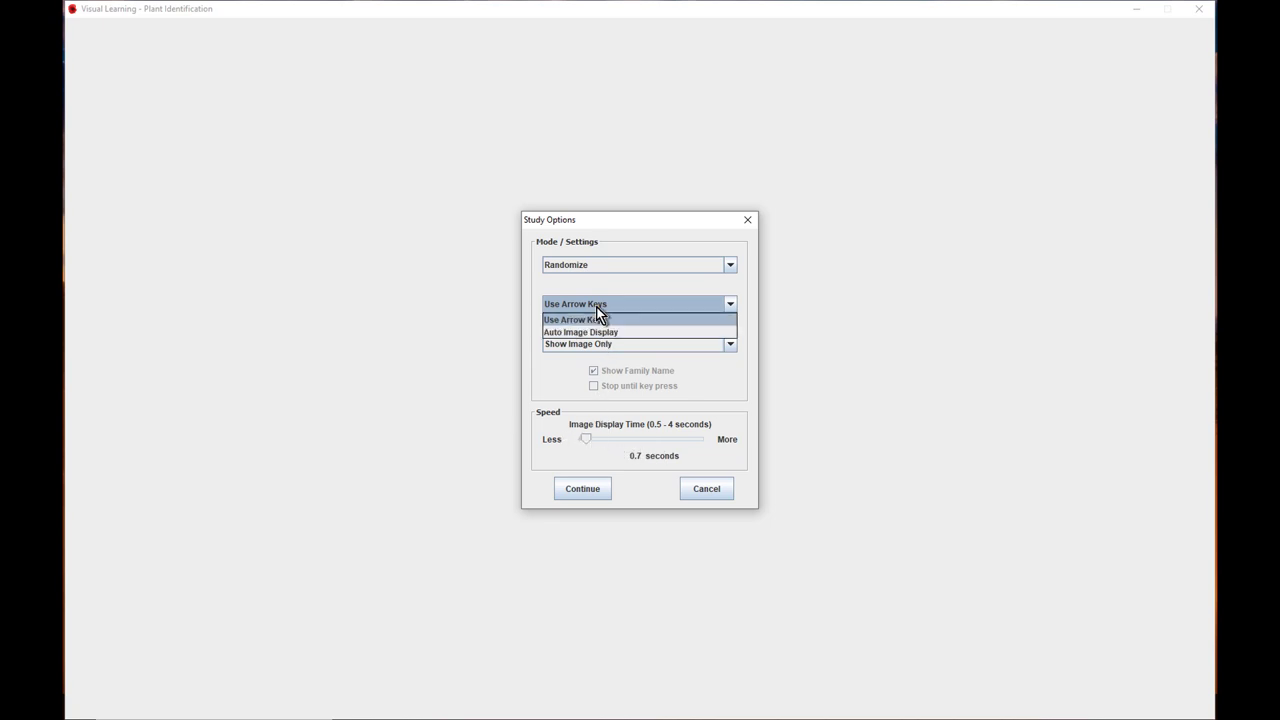
pyautogui.click(602, 333)
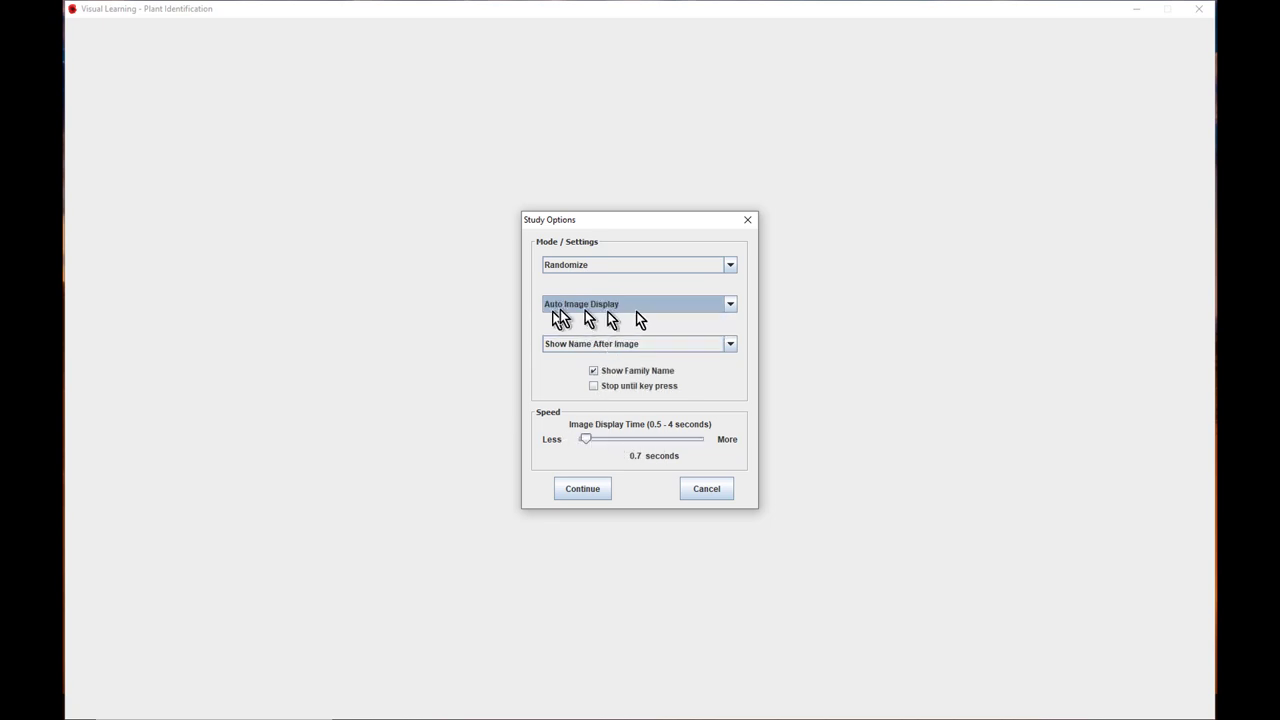
pyautogui.moveTo(600, 443)
pyautogui.mouseDown()
pyautogui.moveTo(634, 443)
pyautogui.moveTo(597, 443)
pyautogui.mouseUp()
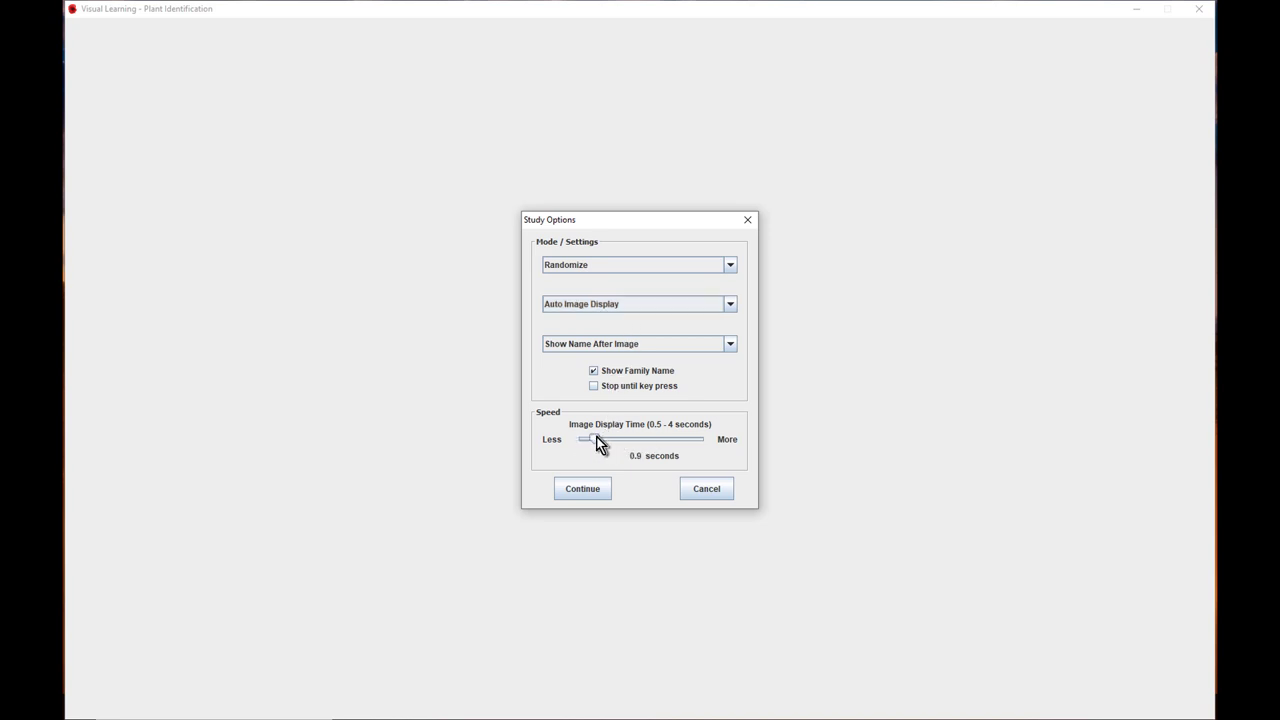
pyautogui.click(616, 306)
pyautogui.click(615, 320)
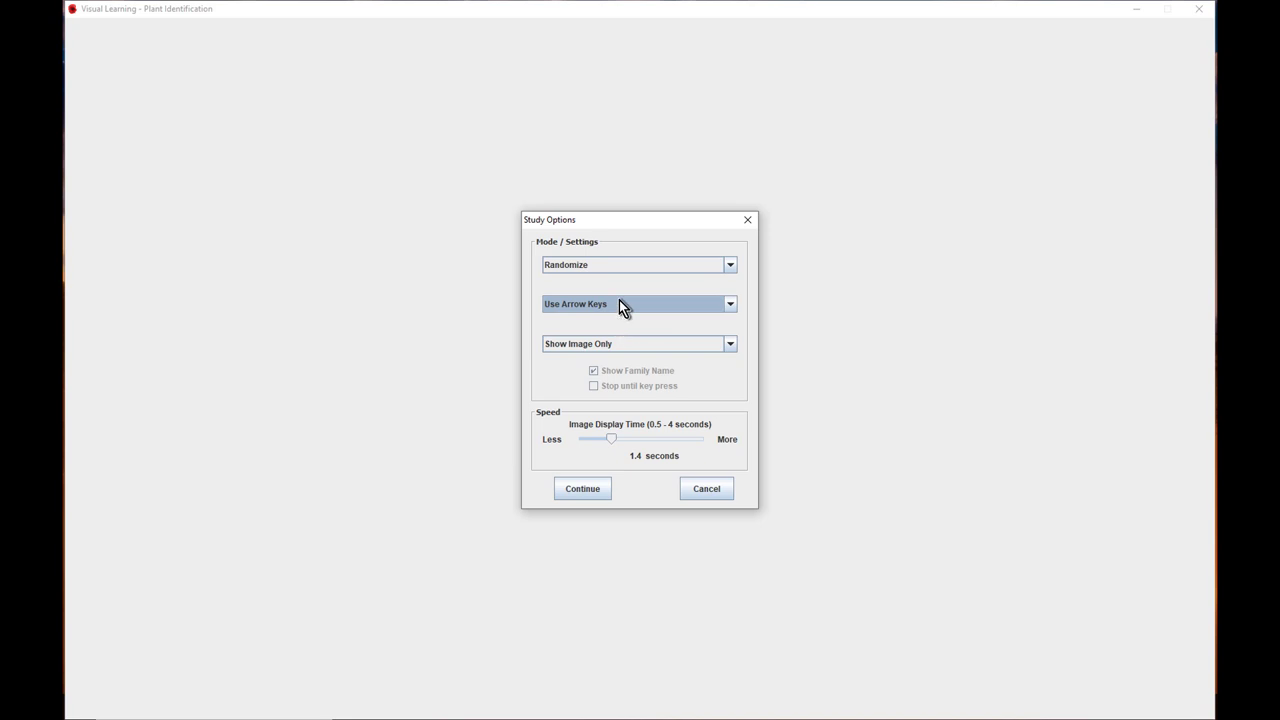
# Set the study display to Show Image With Name and start the session
pyautogui.click(586, 352)
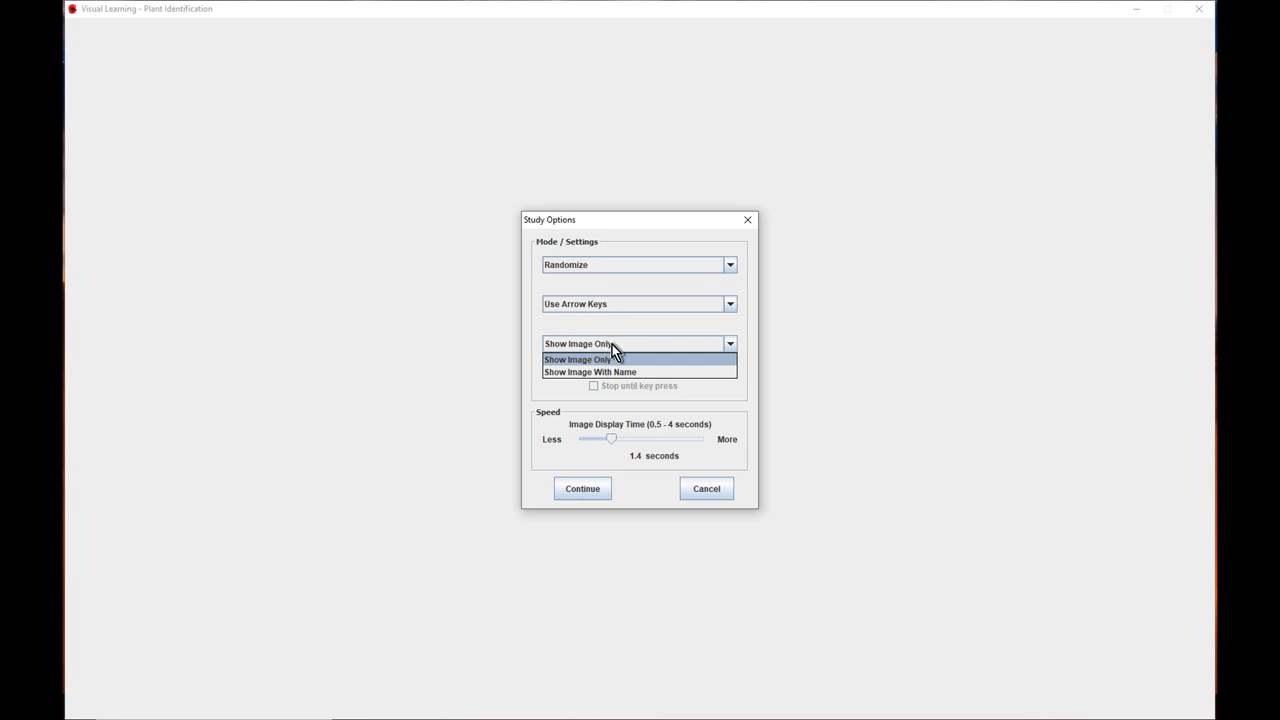
pyautogui.click(595, 371)
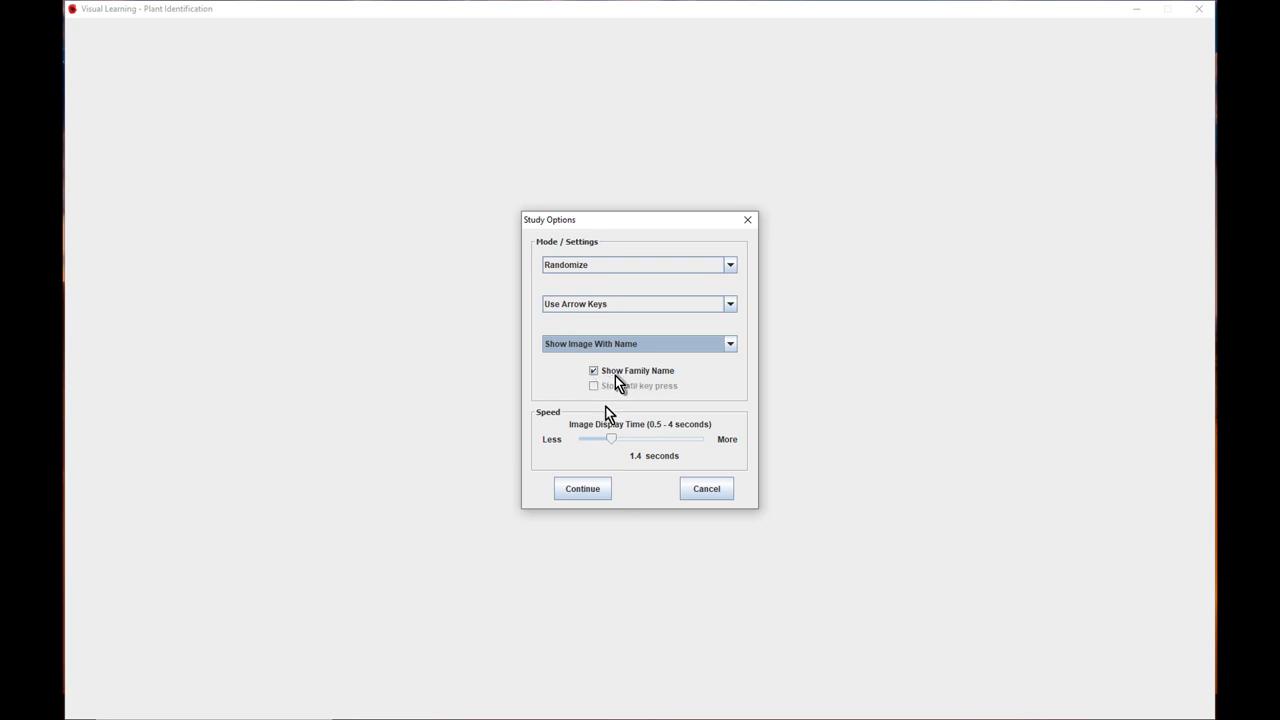
pyautogui.click(585, 490)
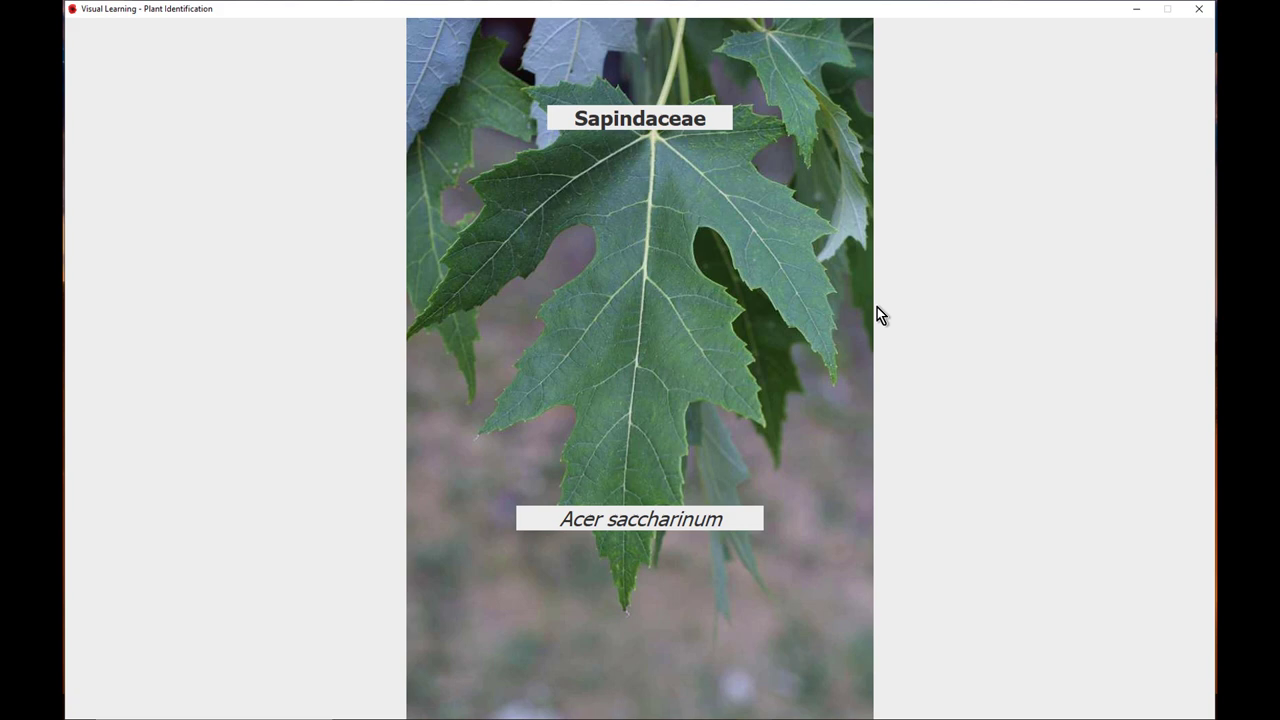
# Page through several Acer leaf images with their family and species names, and quit the study session
pyautogui.press('Right')
pyautogui.press('Right')
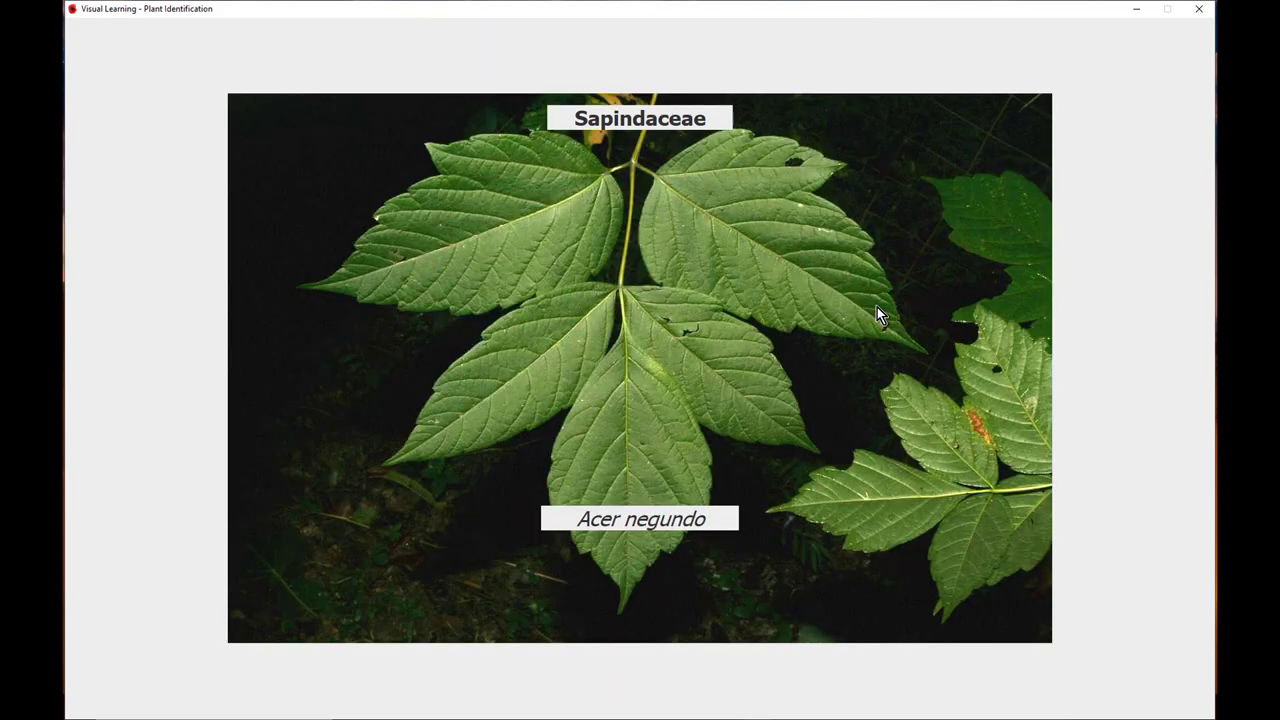
pyautogui.press('Right')
pyautogui.press('Right')
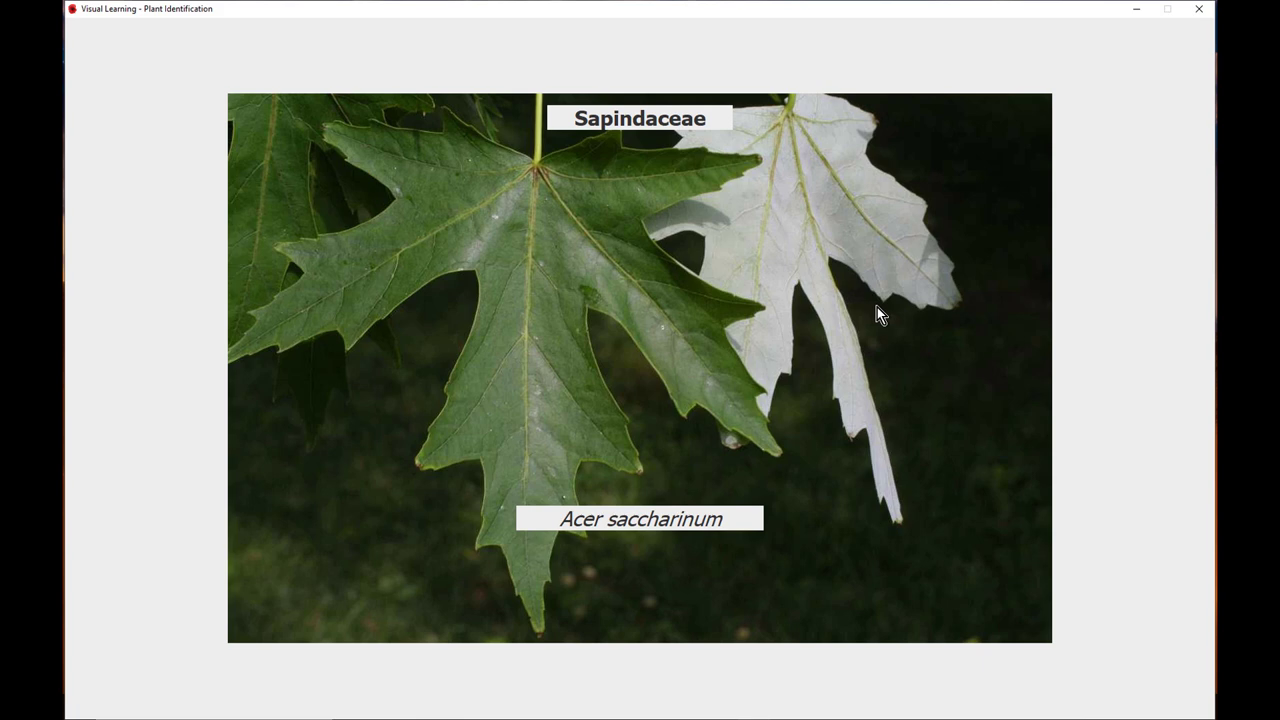
pyautogui.press('Right')
pyautogui.press('Right')
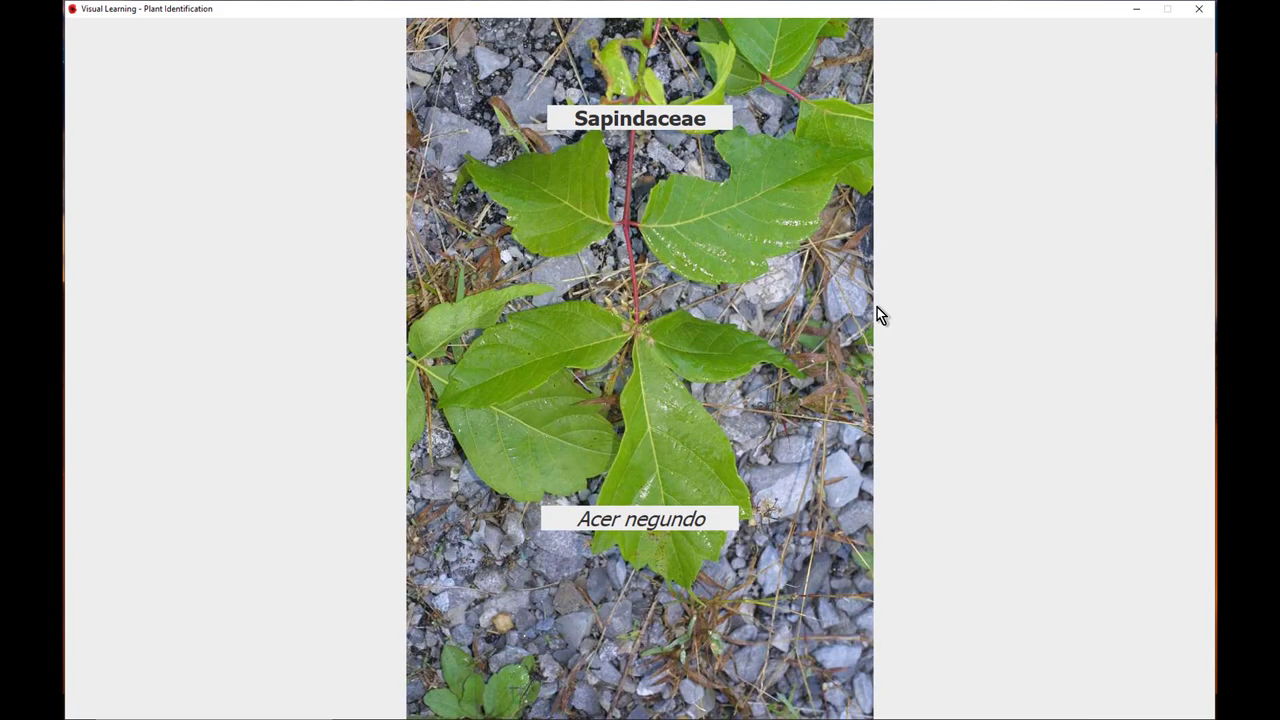
pyautogui.press('Escape')
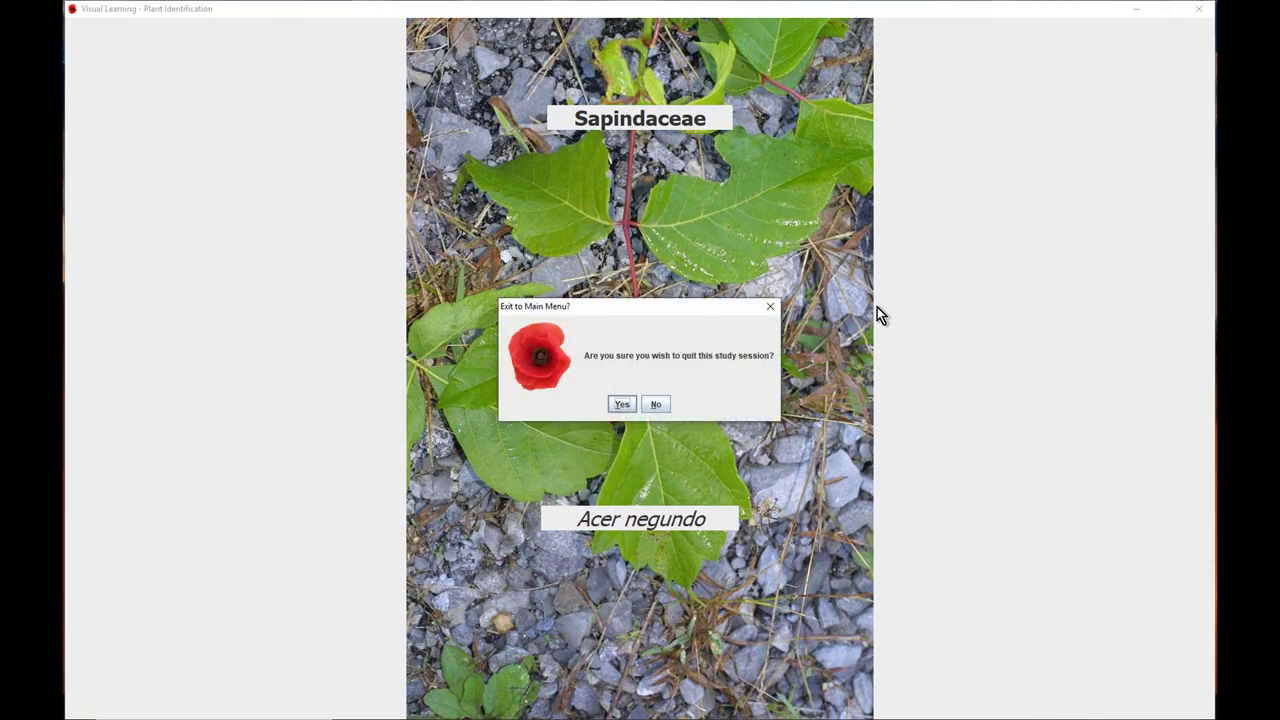
pyautogui.click(616, 406)
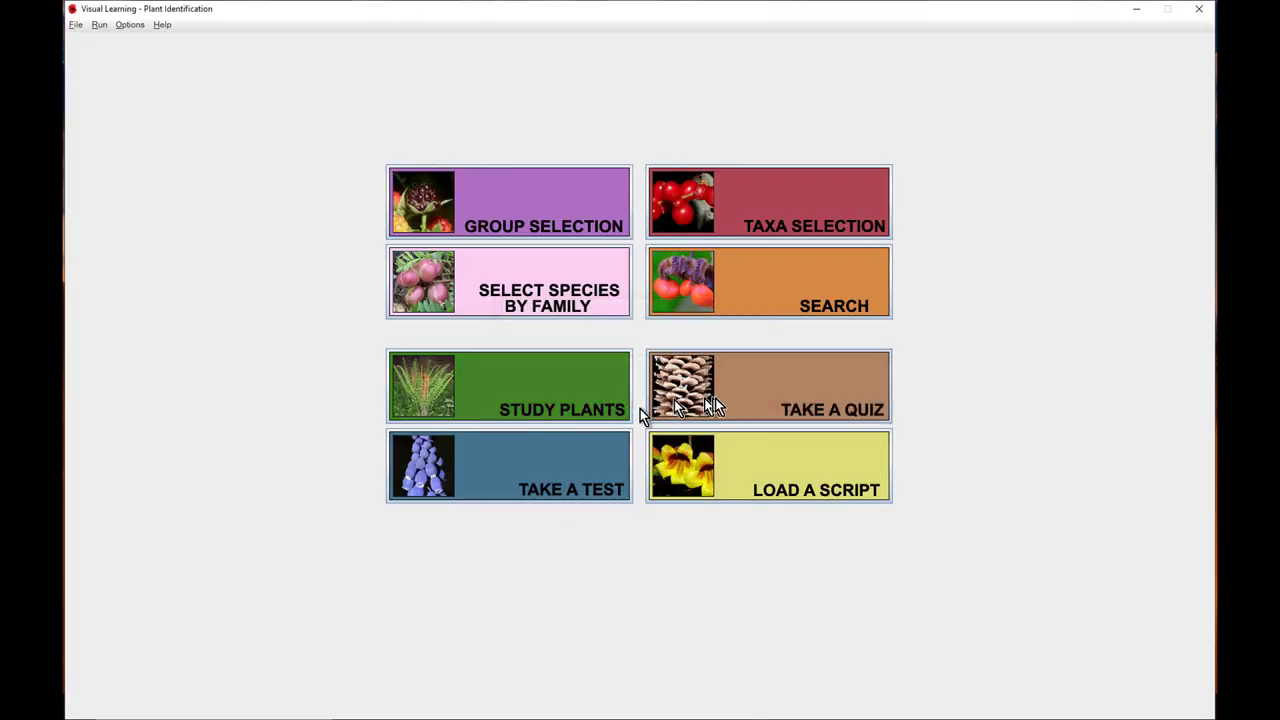
# Start a quiz in Image Naming With Prompt mode with an image display time of 0.8 seconds
pyautogui.click(734, 399)
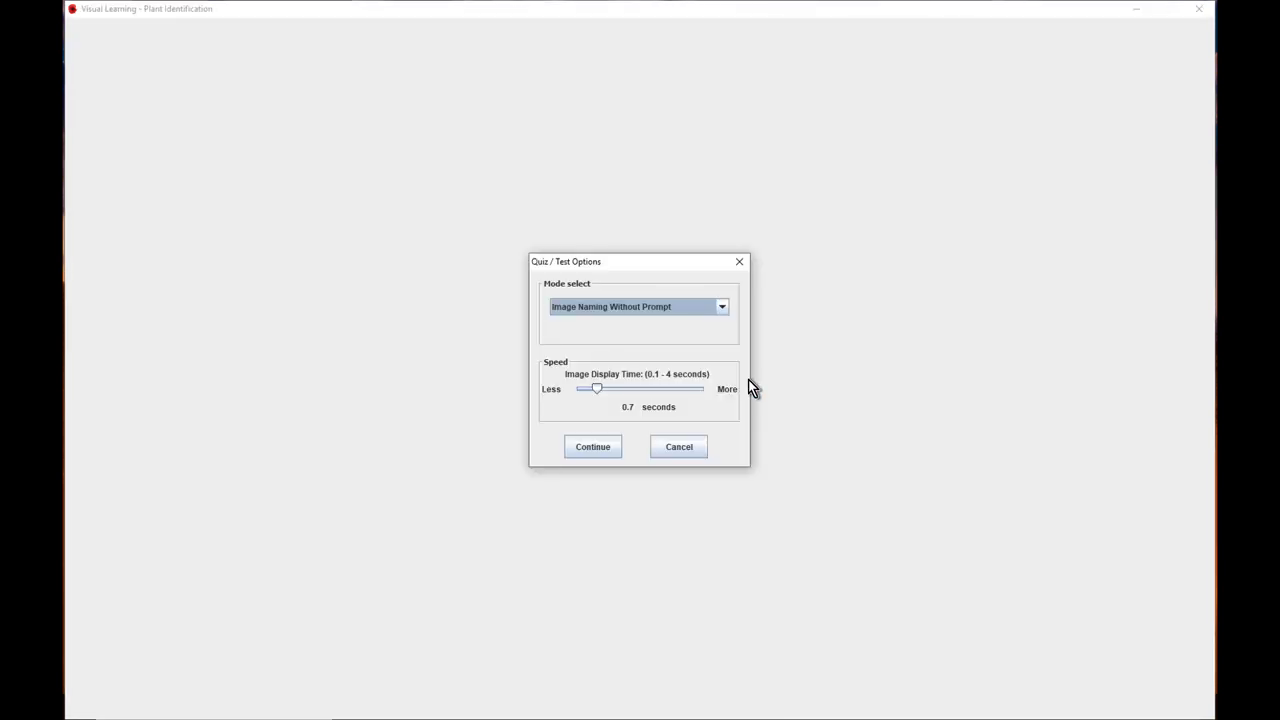
pyautogui.click(664, 309)
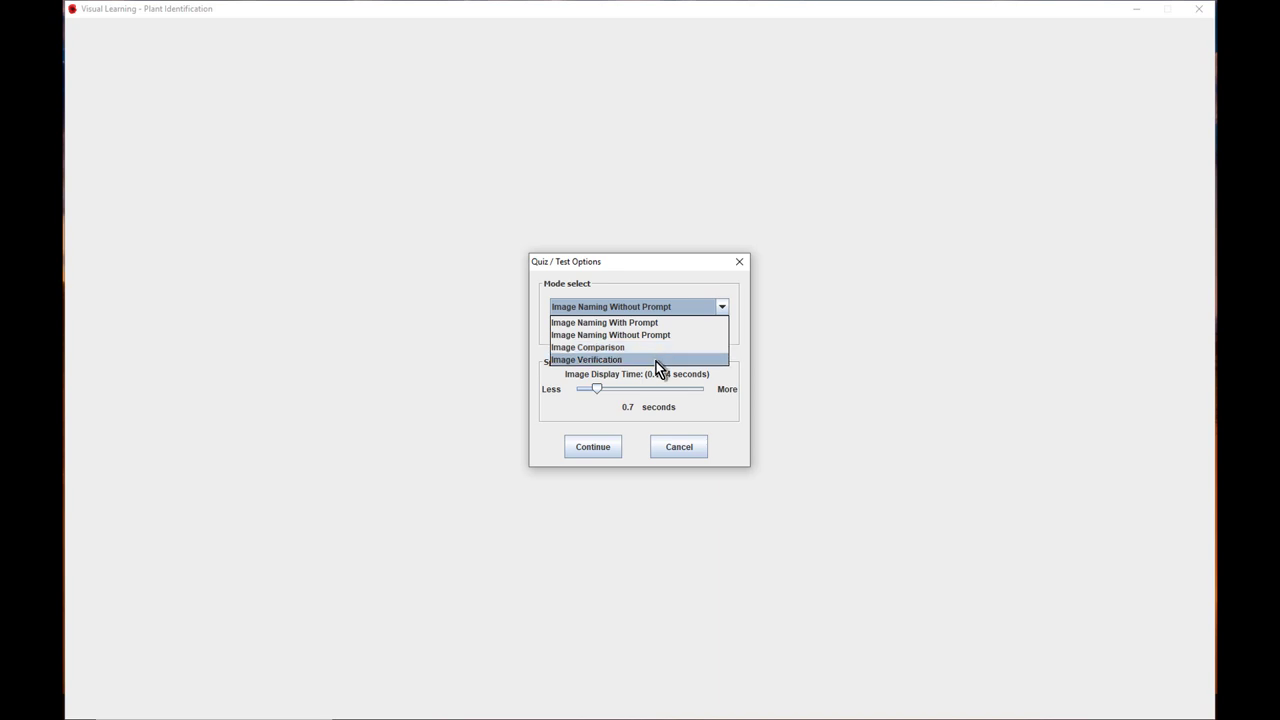
pyautogui.click(659, 323)
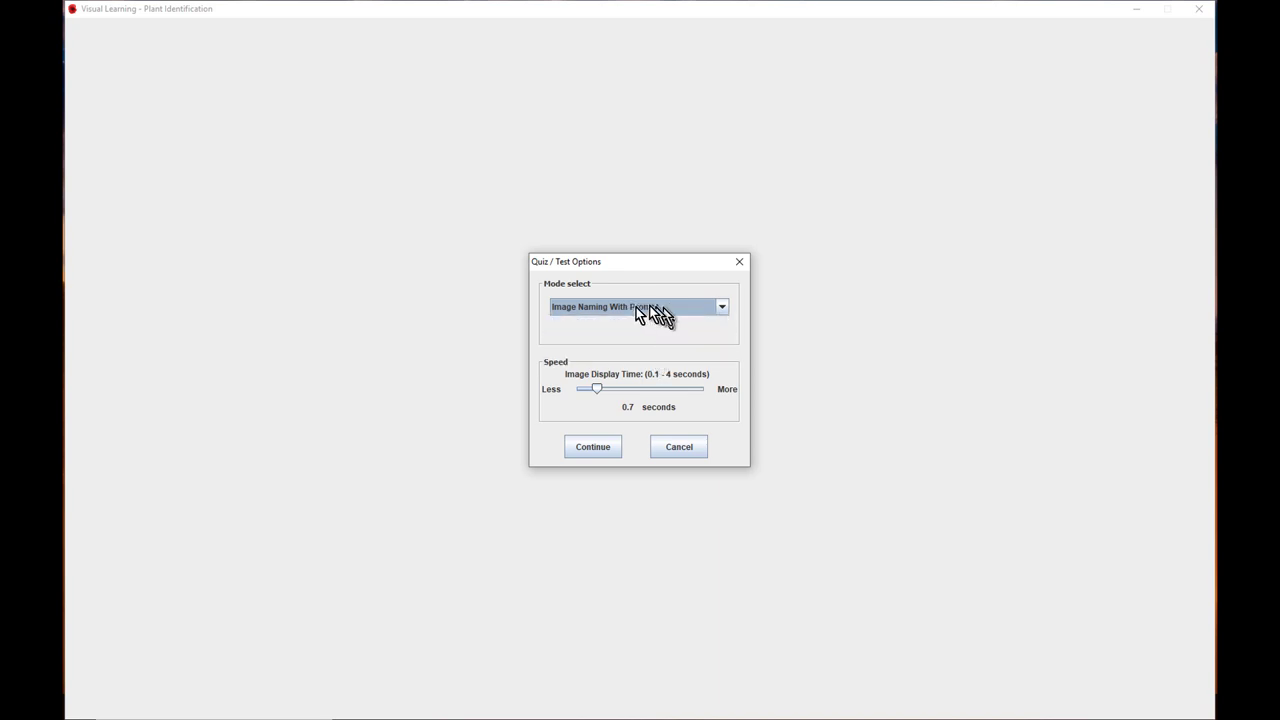
pyautogui.moveTo(597, 387); pyautogui.dragTo(629, 389)
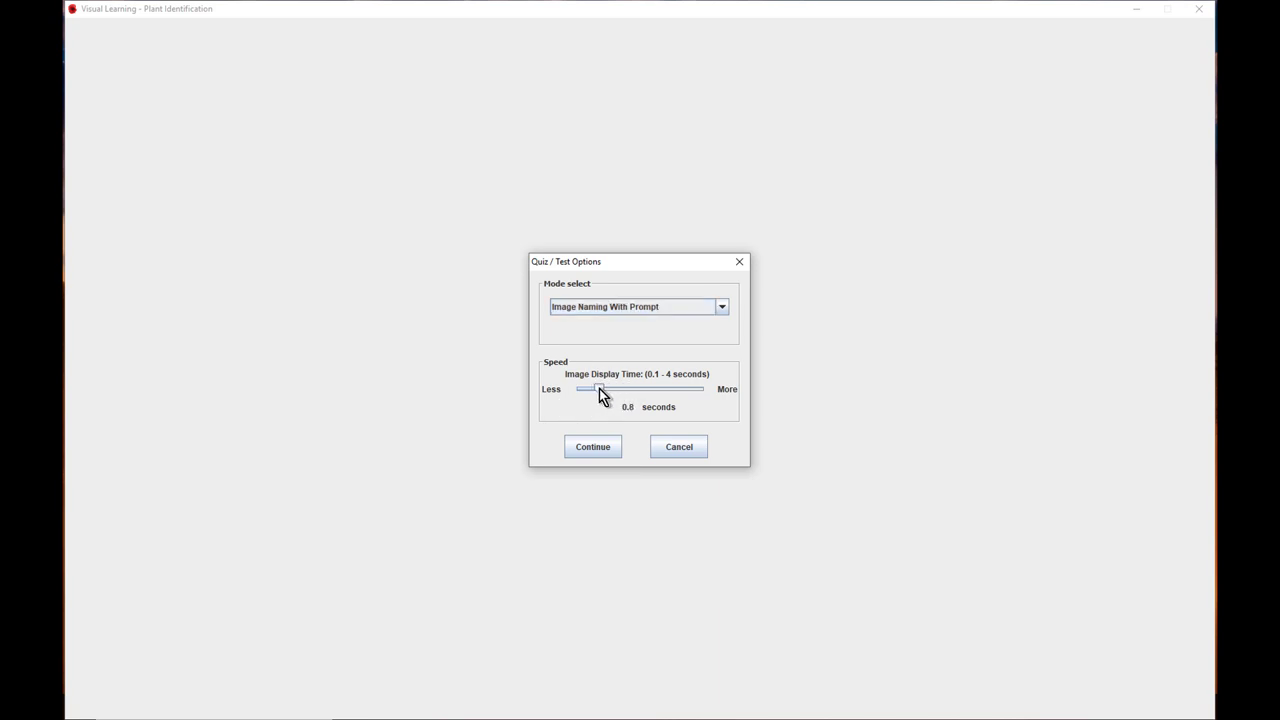
pyautogui.click(594, 447)
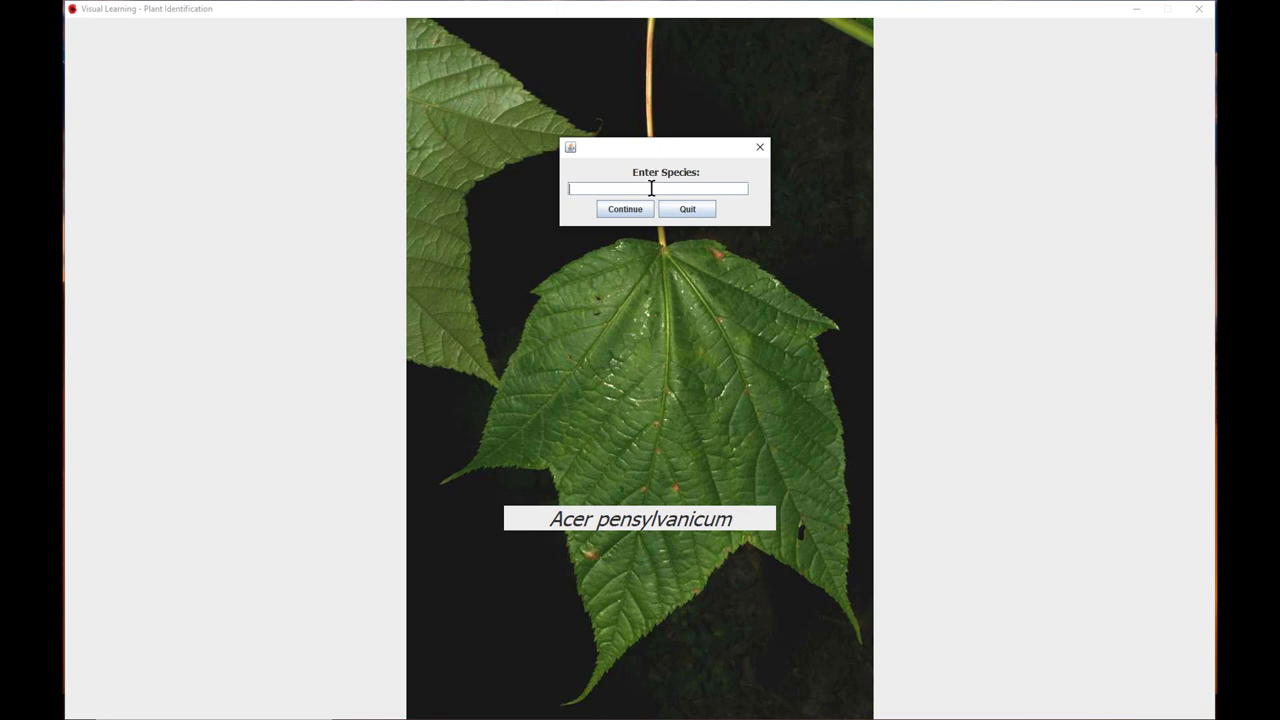
# Answer the first quiz image with the species Acer pensylvanicum, and quit the quiz at the following image
pyautogui.write('Acer pensylvanicum')
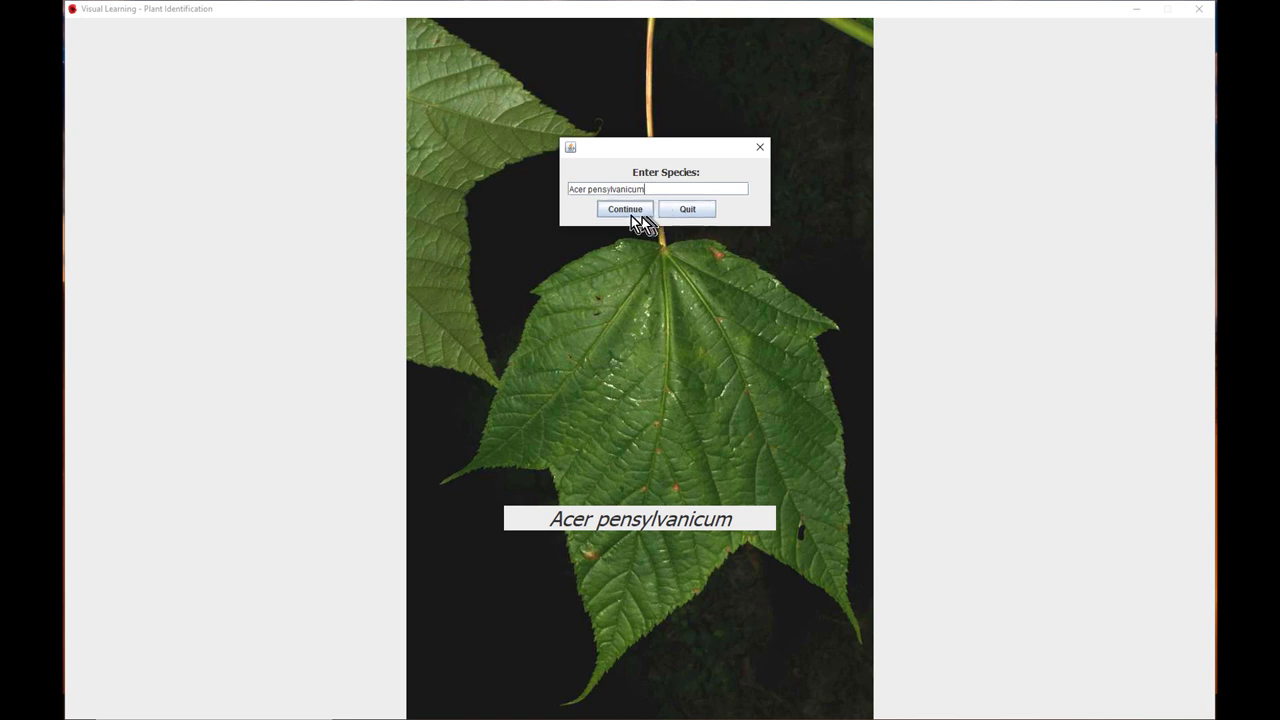
pyautogui.click(624, 210)
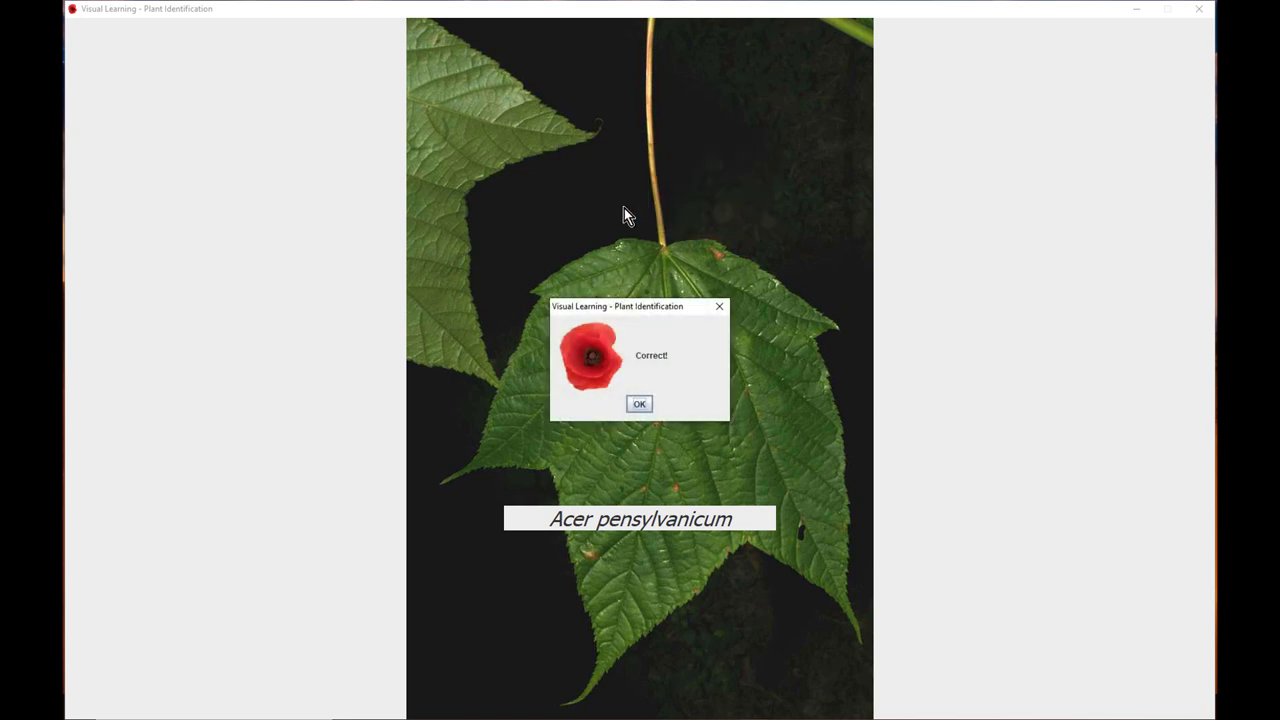
pyautogui.click(639, 404)
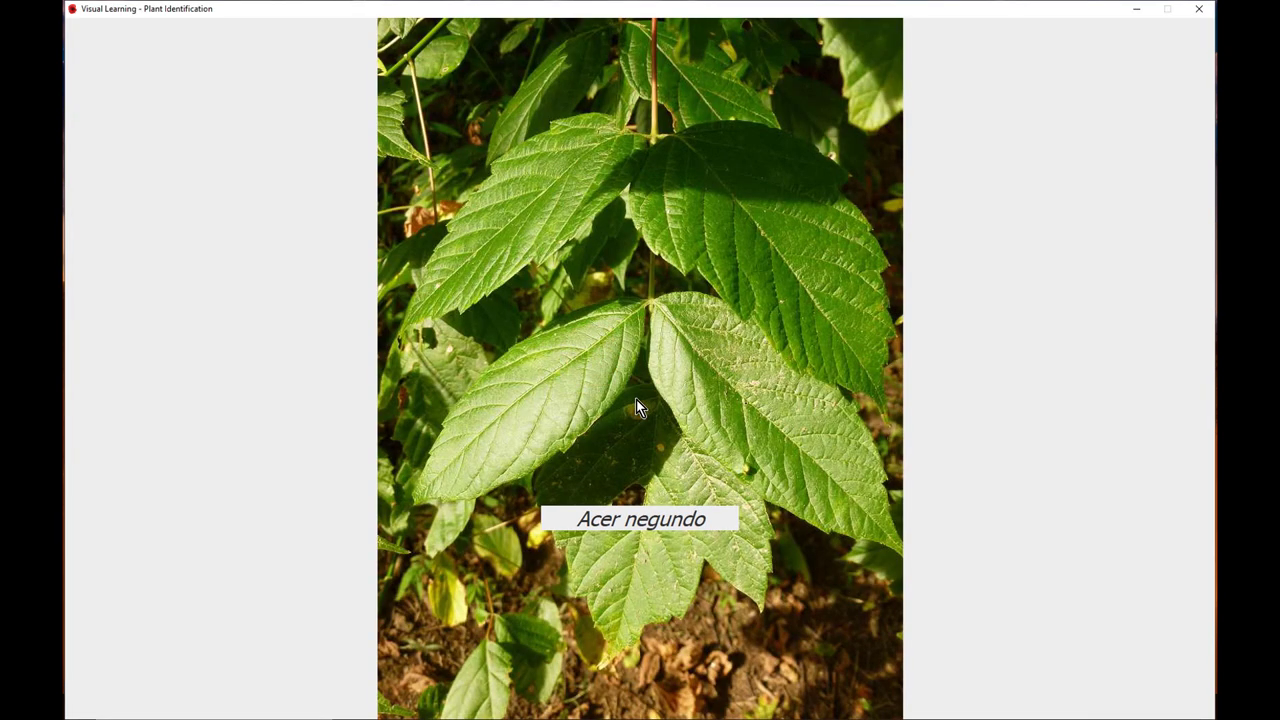
pyautogui.click(684, 210)
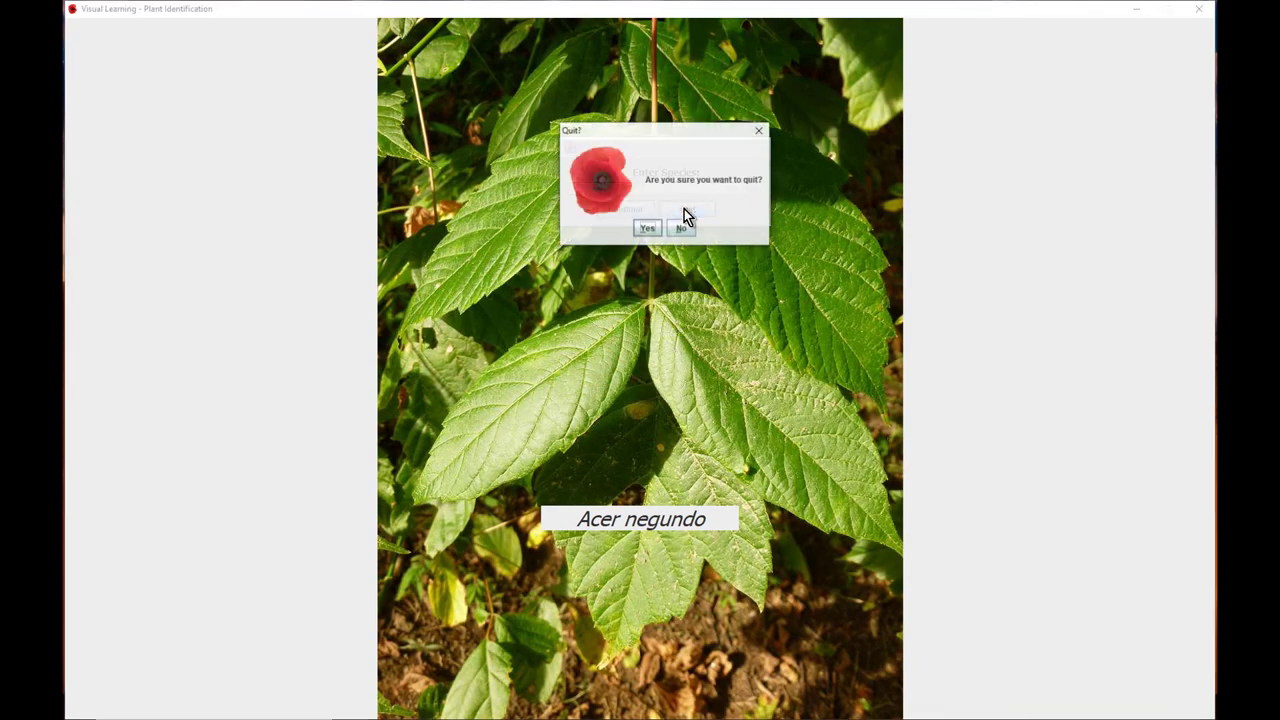
pyautogui.click(648, 229)
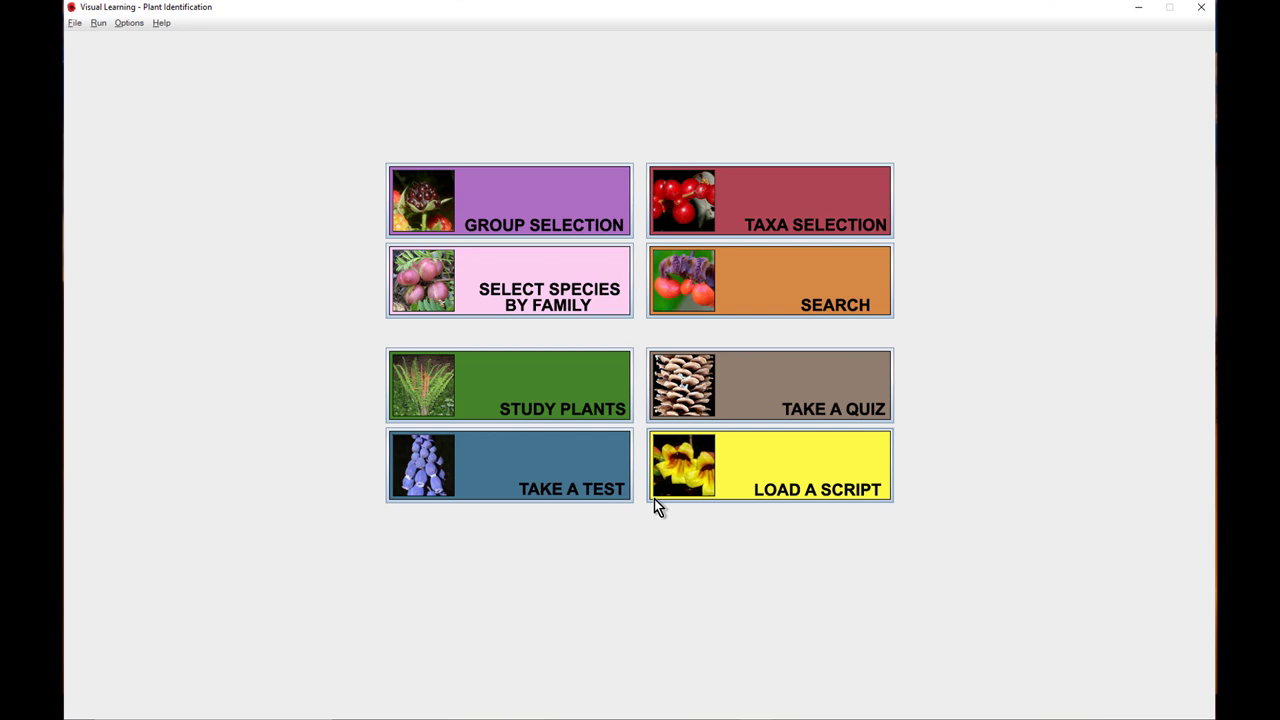
# Start an Image Naming Without Prompt quiz with a 0.8-second display time and answer the first image as Acer rubrum
pyautogui.click(789, 398)
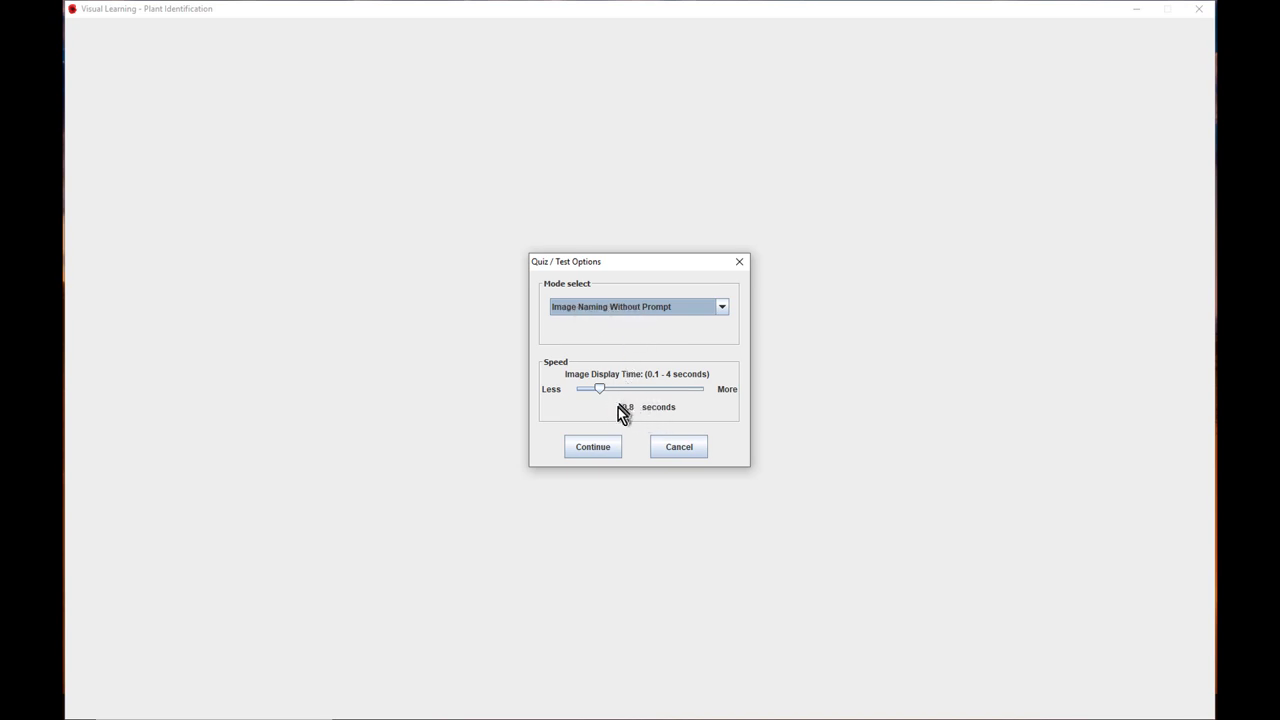
pyautogui.click(590, 449)
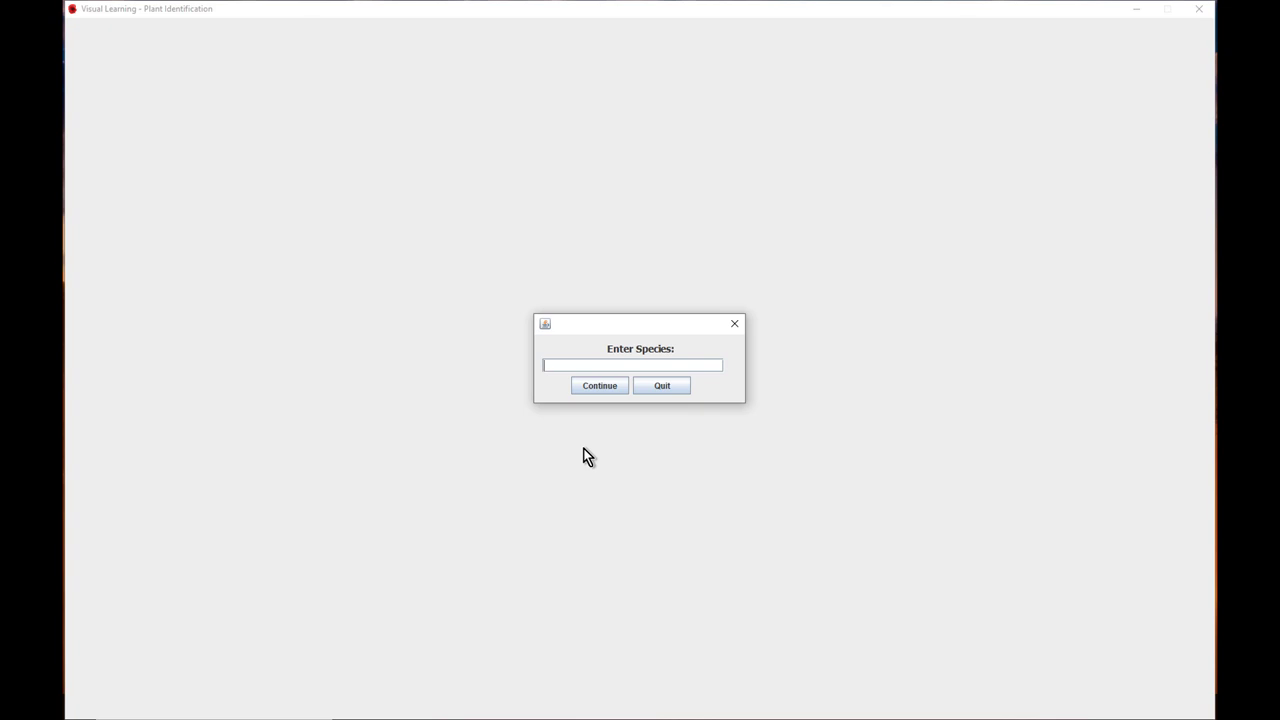
pyautogui.write('Acer')
pyautogui.write(' rubrum')
pyautogui.press('Return')
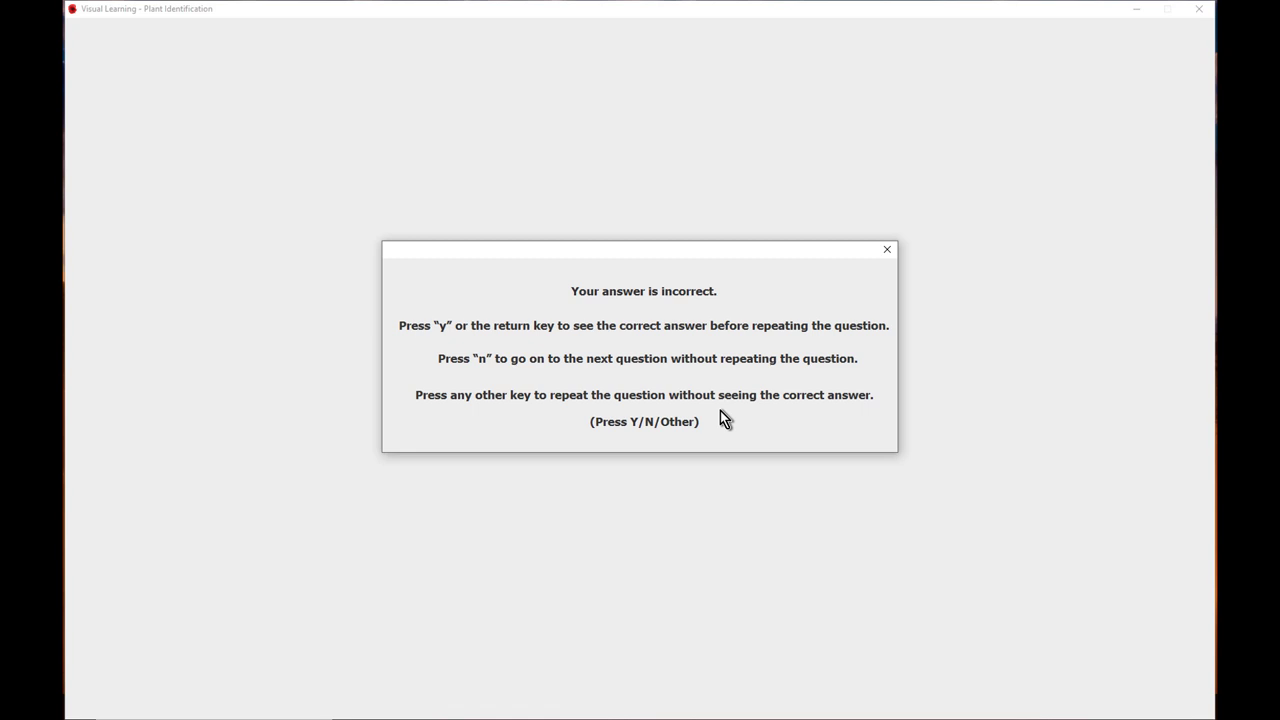
# Request the correct answer before repeating the question, and answer the repeated question with acer saccharum
pyautogui.press('y')
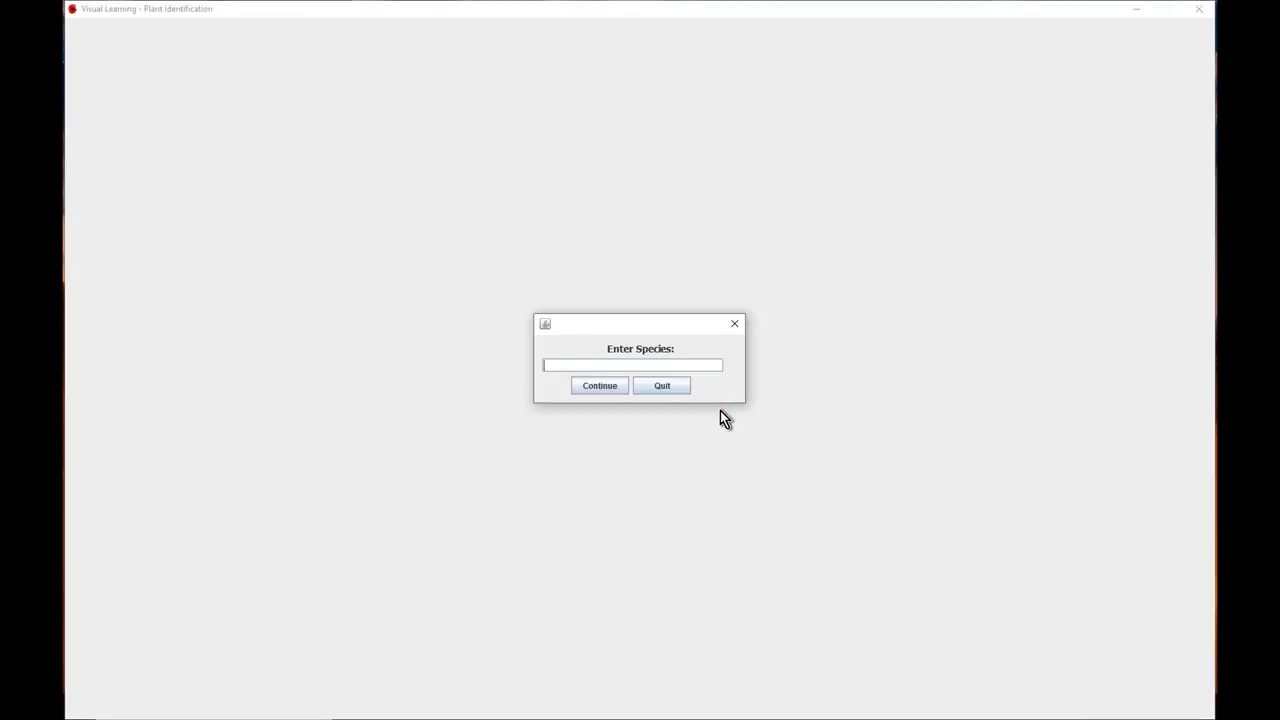
pyautogui.write('acer saccharum')
pyautogui.press('Return')
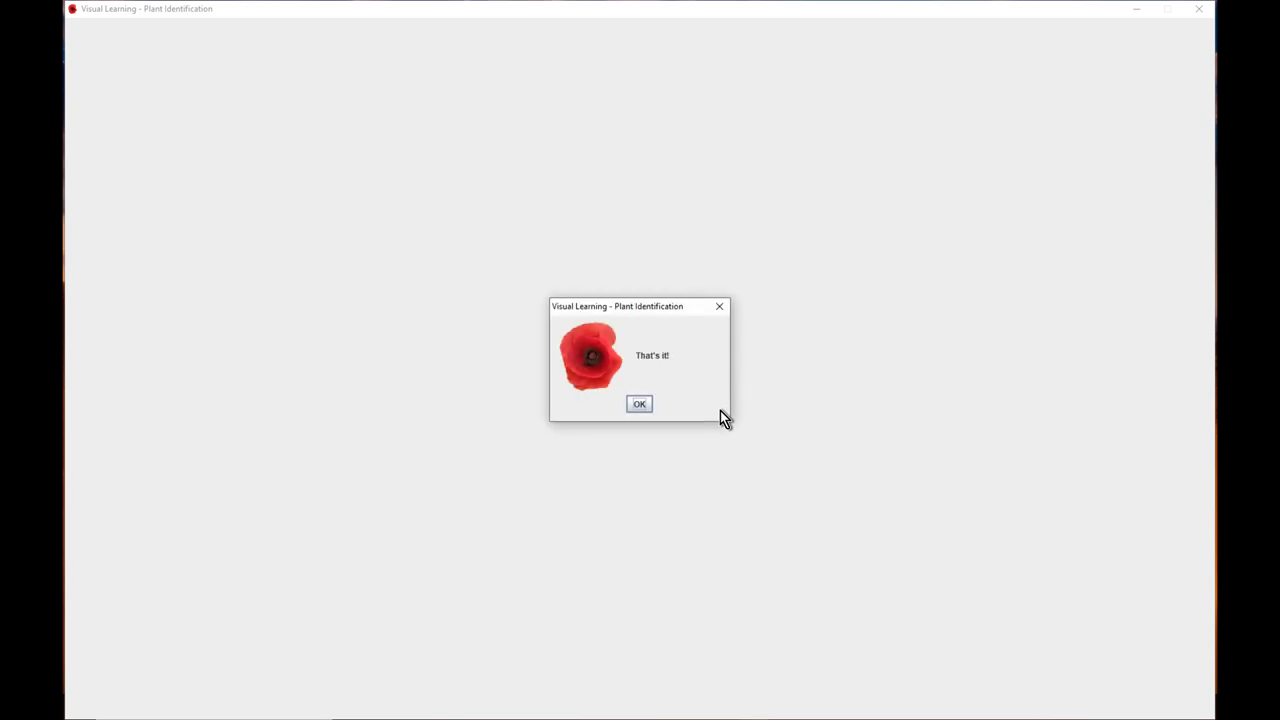
pyautogui.click(645, 405)
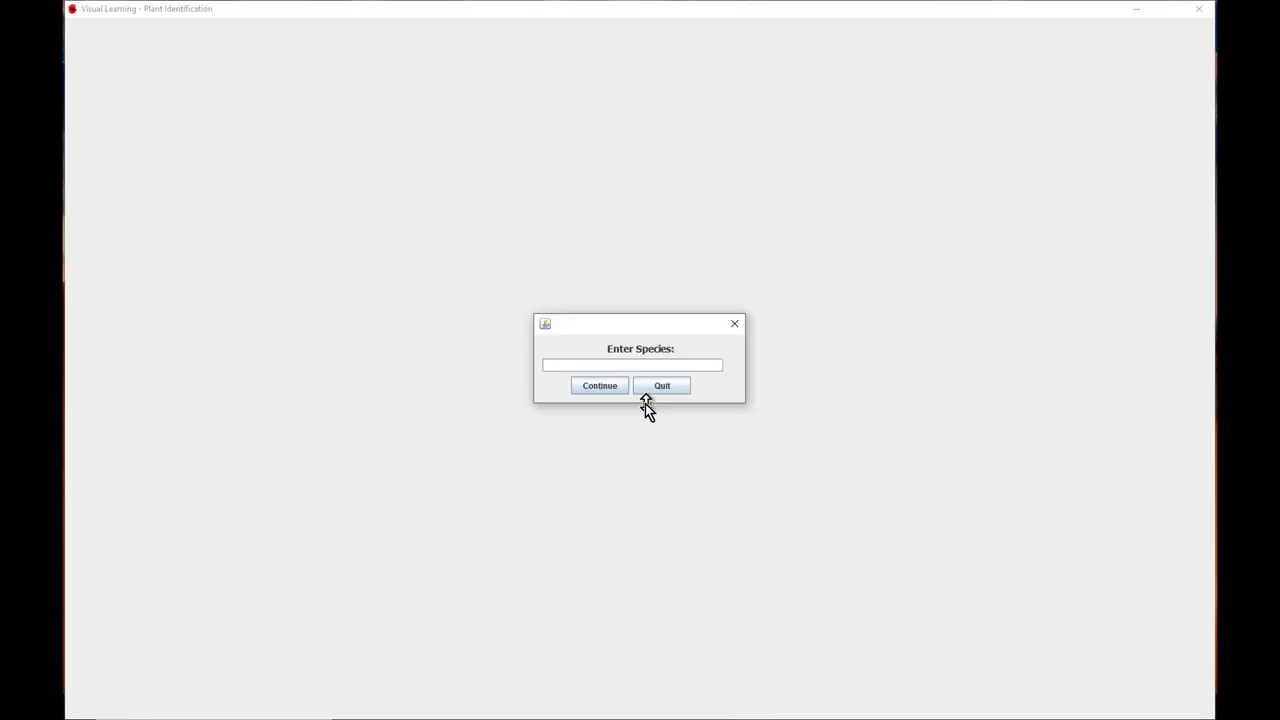
# Quit the quiz, review the progress report of the quiz sessions, and close it
pyautogui.click(665, 389)
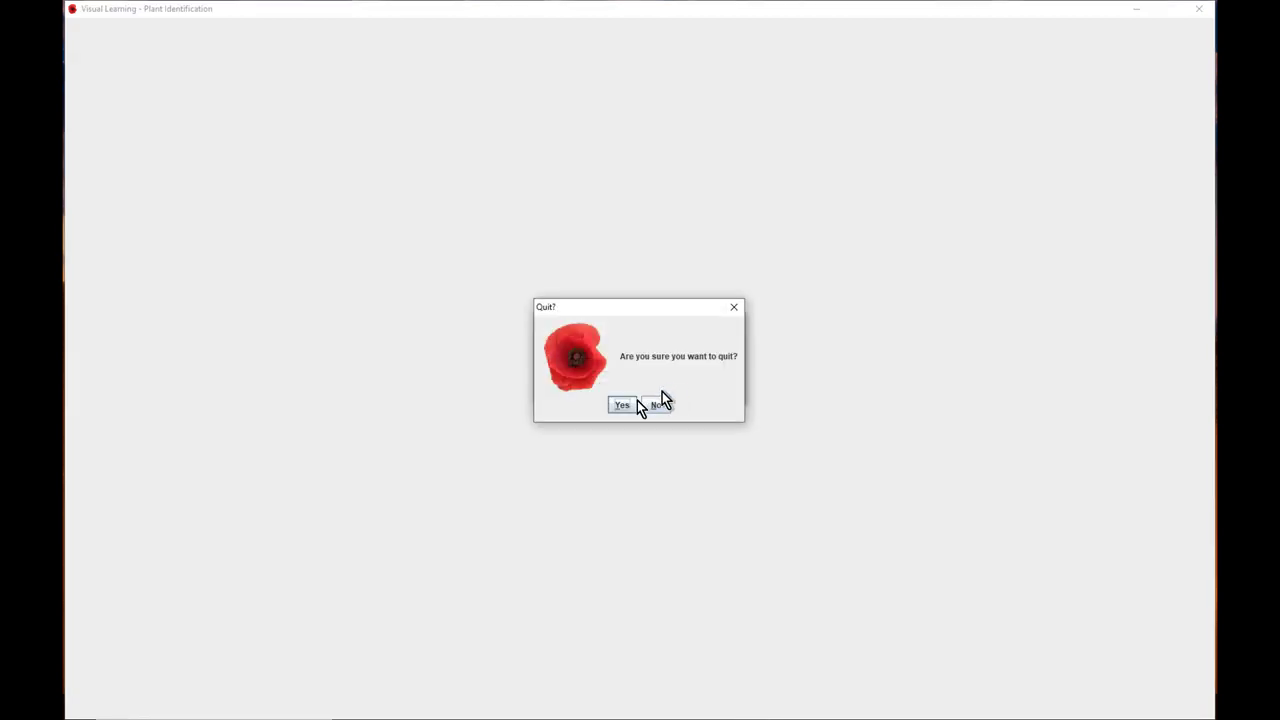
pyautogui.click(624, 406)
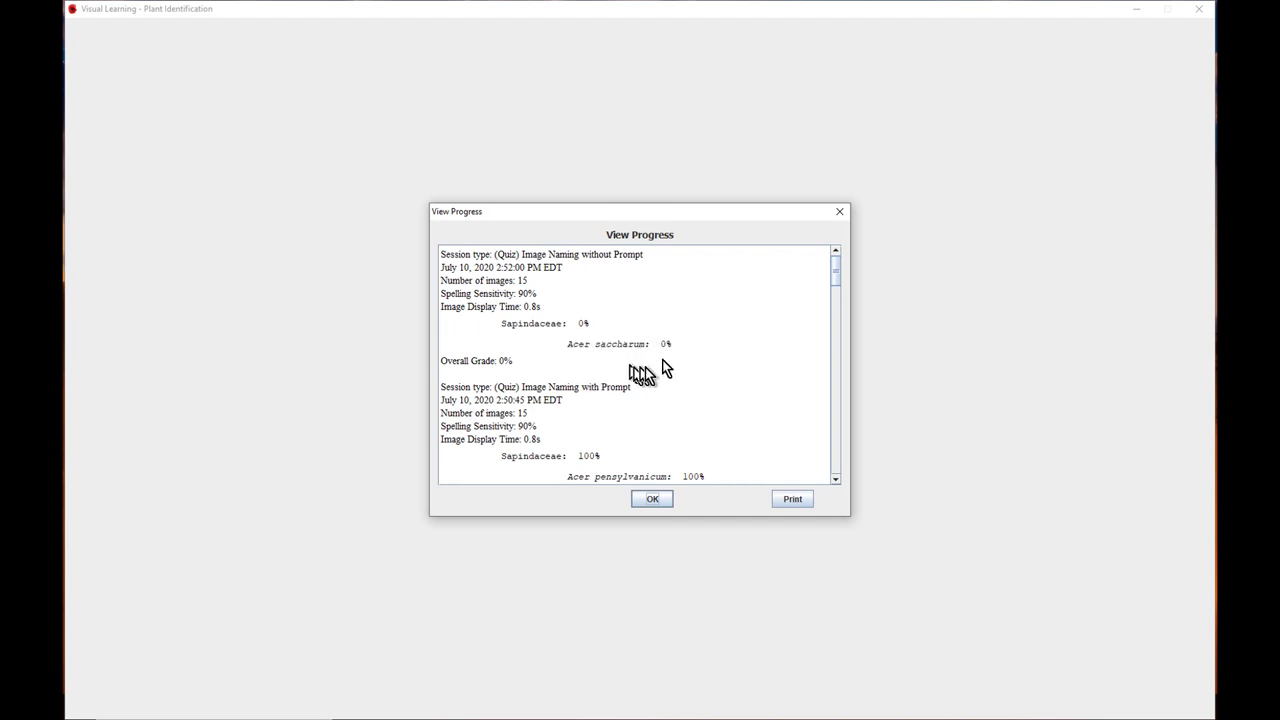
pyautogui.click(652, 499)
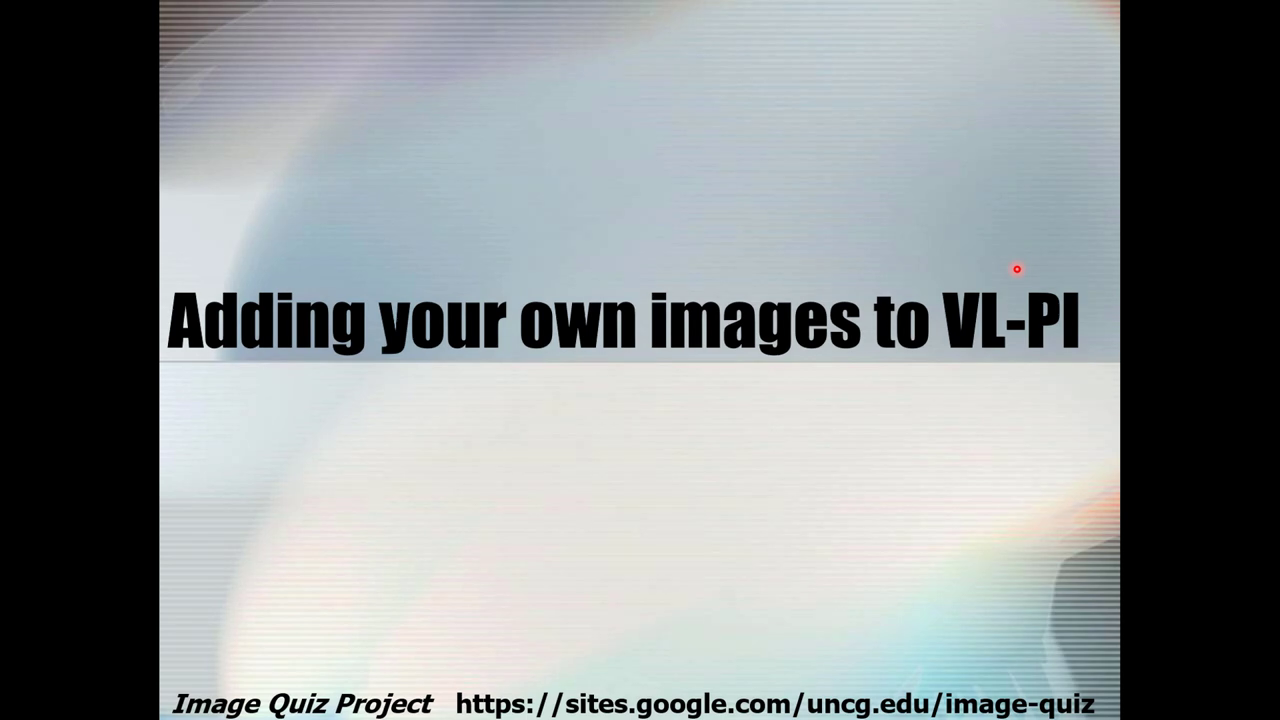
pyautogui.press('Right')
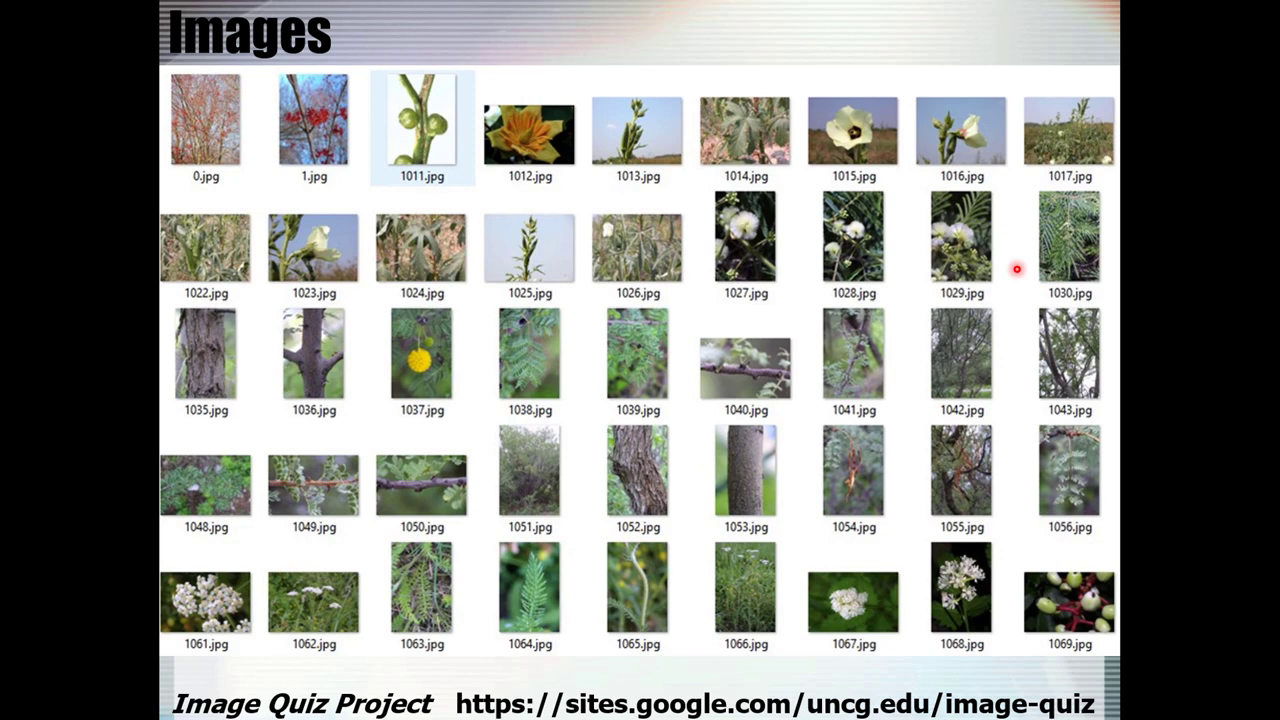